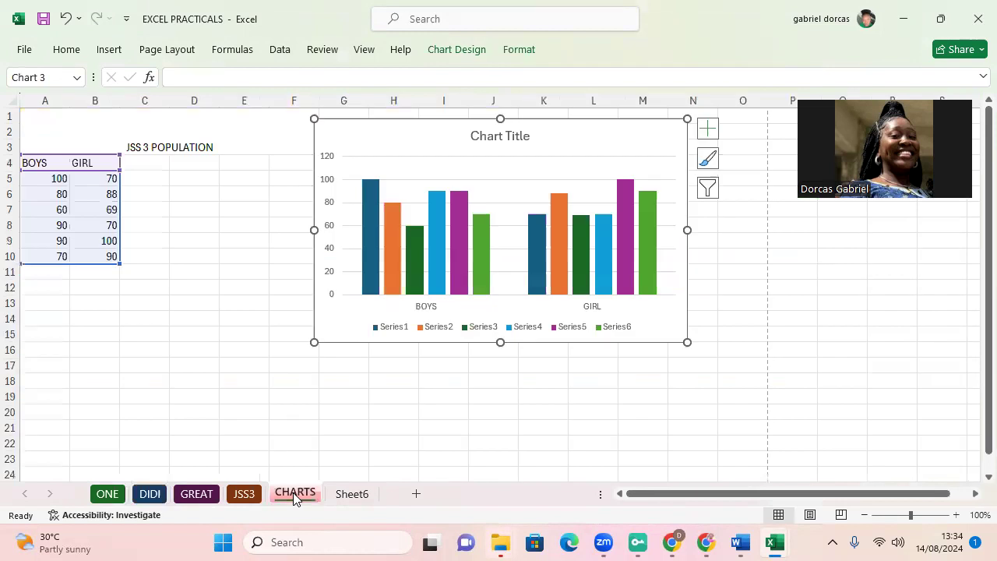
Step: Clear the existing TOTAL values in cells M5 to M8 of the JSS3 sheet
{"action": "left_click", "coordinate": [243, 496]}
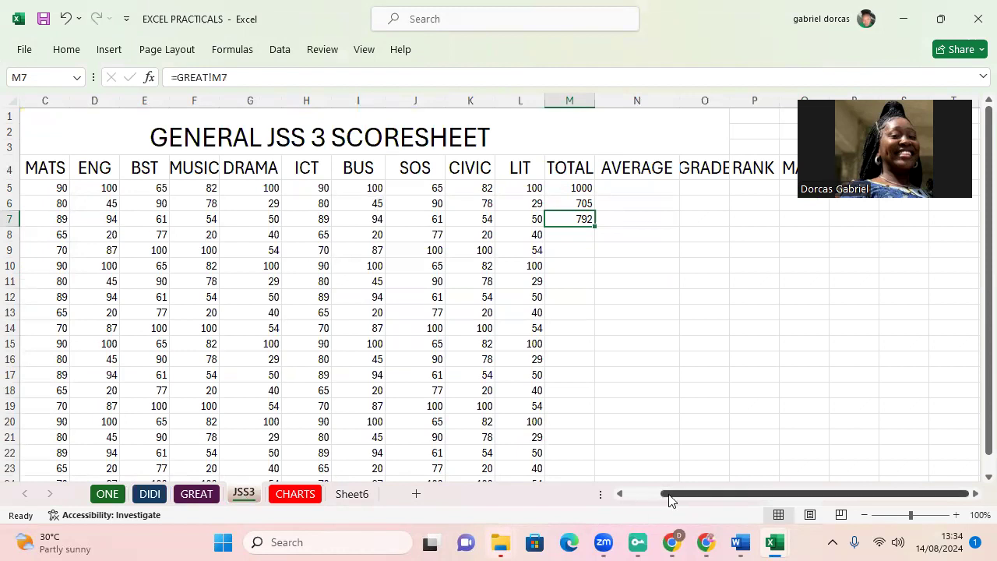
{"action": "left_click_drag", "start_coordinate": [668, 499], "coordinate": [615, 499]}
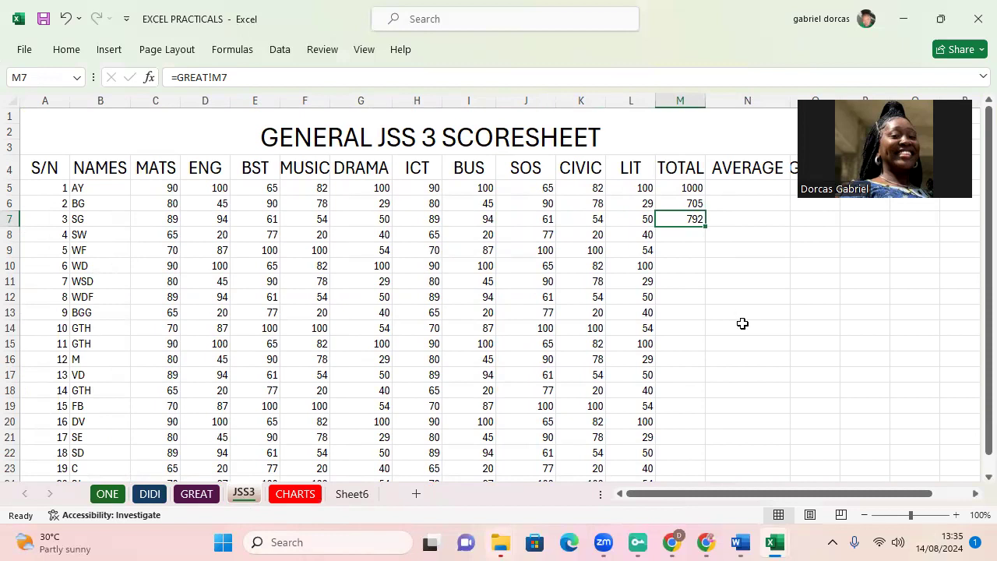
{"action": "left_click", "coordinate": [773, 285]}
{"action": "left_click_drag", "start_coordinate": [694, 188], "coordinate": [699, 226]}
{"action": "key", "text": "Delete"}
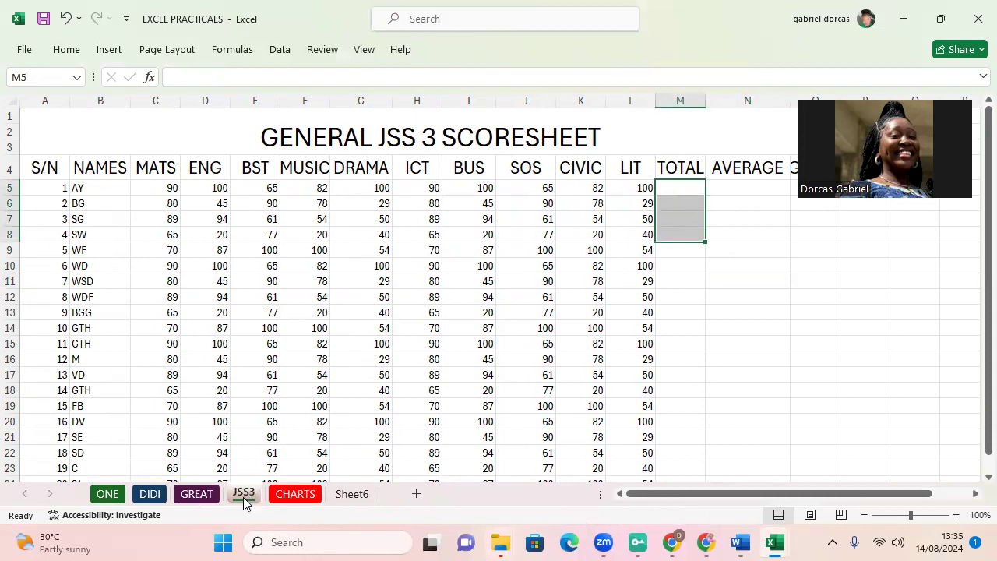
Step: Link cell M5 of the JSS3 sheet to total M5 on the GREAT sheet and compare the formulas in both cells
{"action": "left_click", "coordinate": [207, 496]}
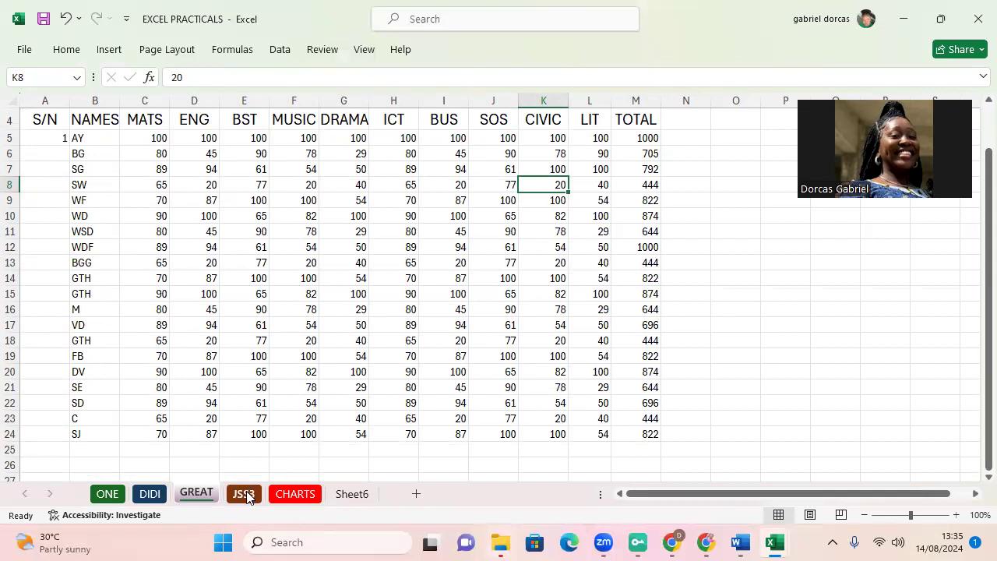
{"action": "left_click", "coordinate": [245, 494]}
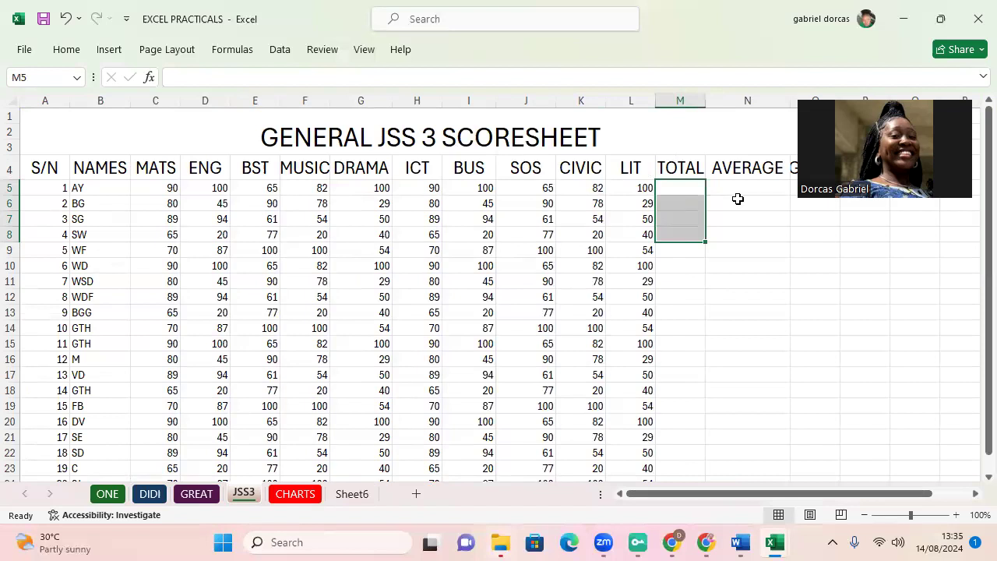
{"action": "left_click", "coordinate": [686, 192]}
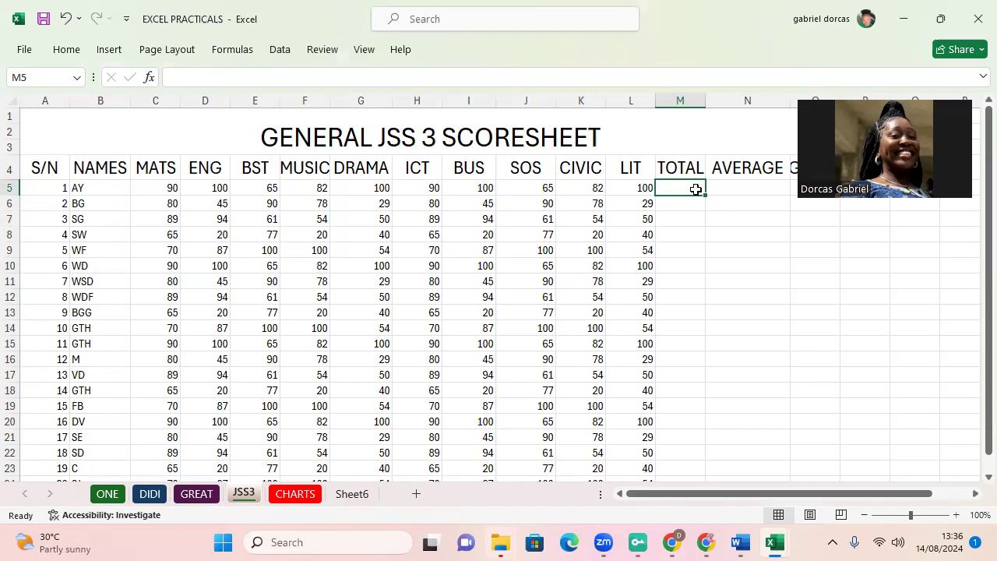
{"action": "type", "text": "="}
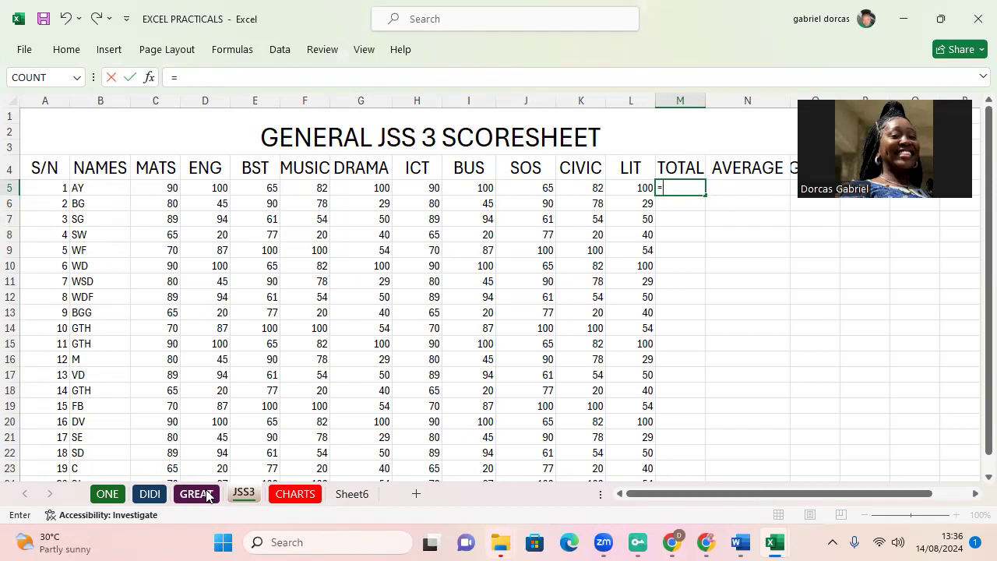
{"action": "left_click", "coordinate": [197, 494]}
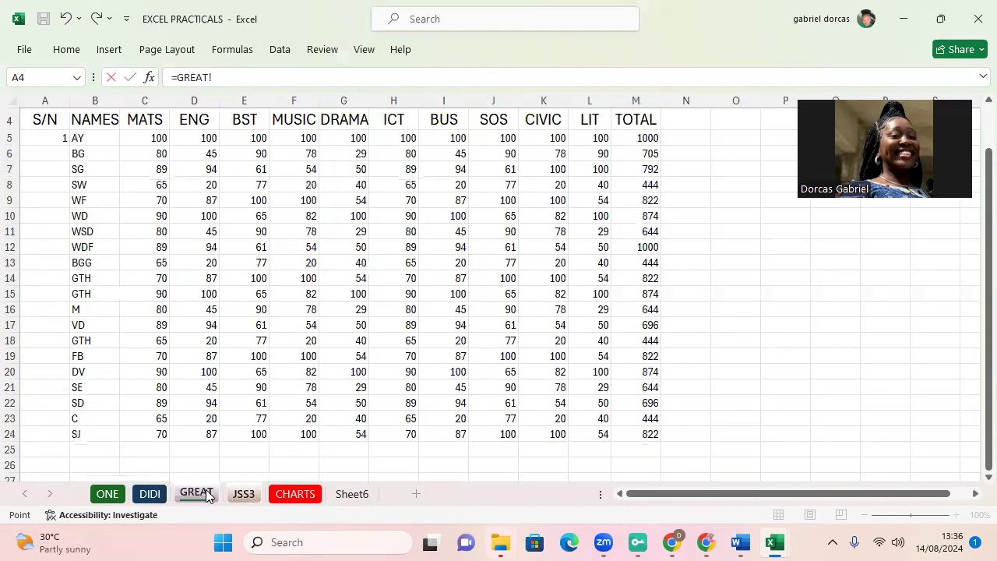
{"action": "left_click", "coordinate": [655, 140]}
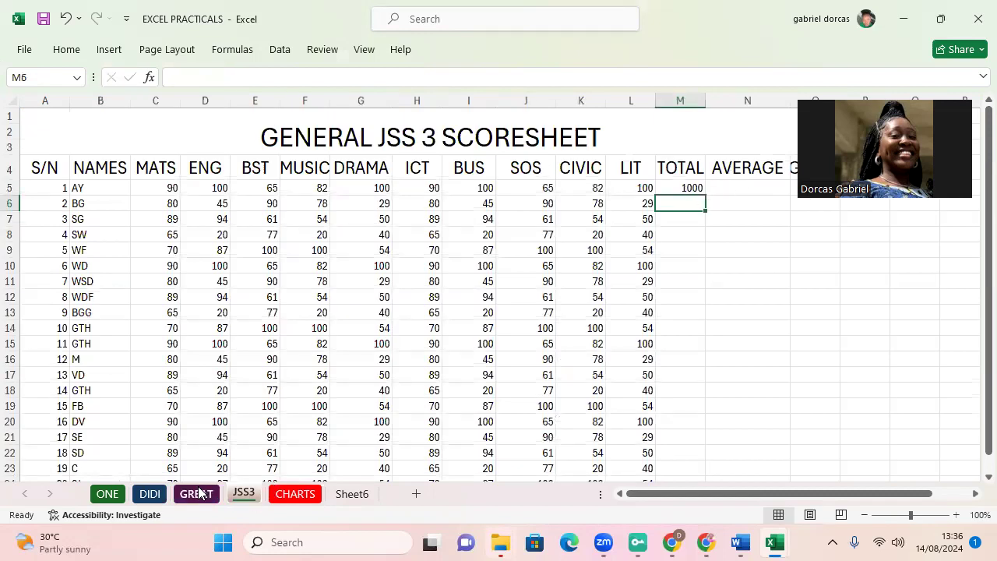
{"action": "left_click", "coordinate": [199, 493]}
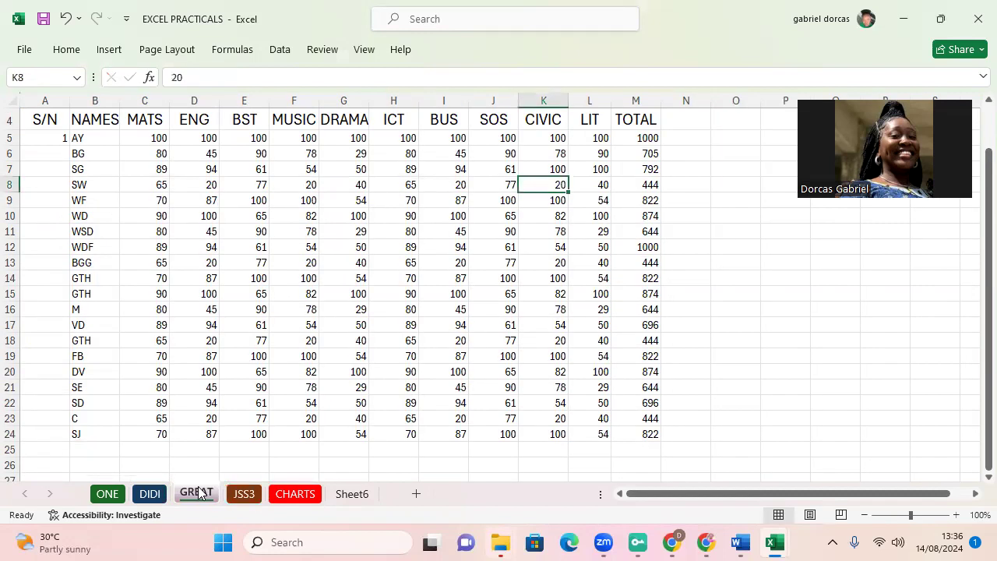
{"action": "left_click", "coordinate": [653, 139]}
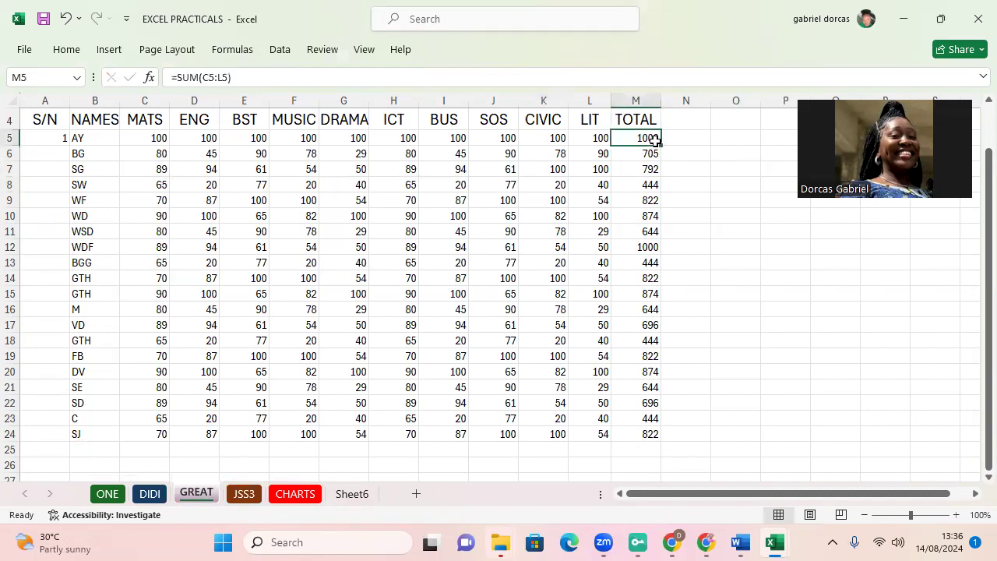
{"action": "left_click", "coordinate": [244, 494]}
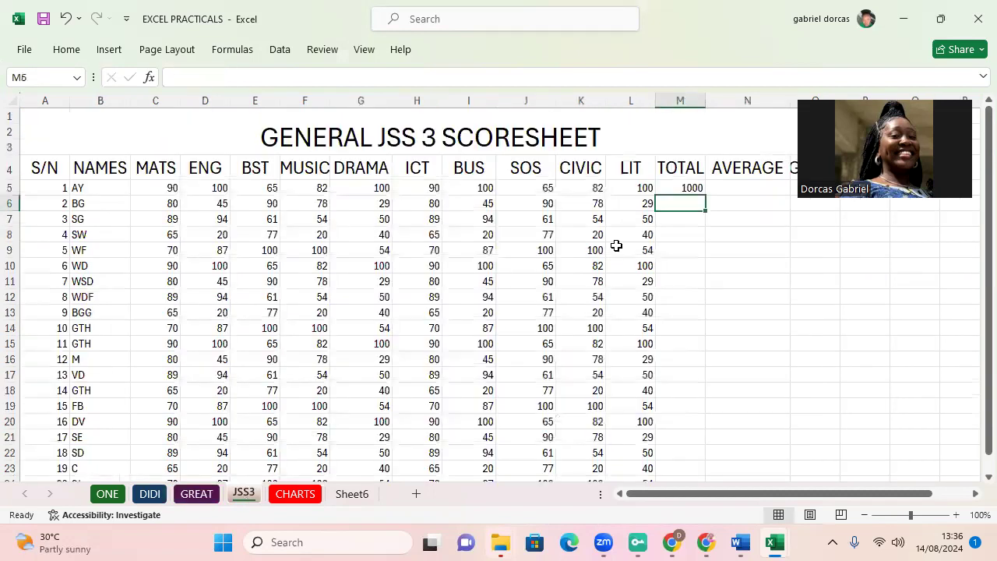
{"action": "left_click", "coordinate": [698, 189]}
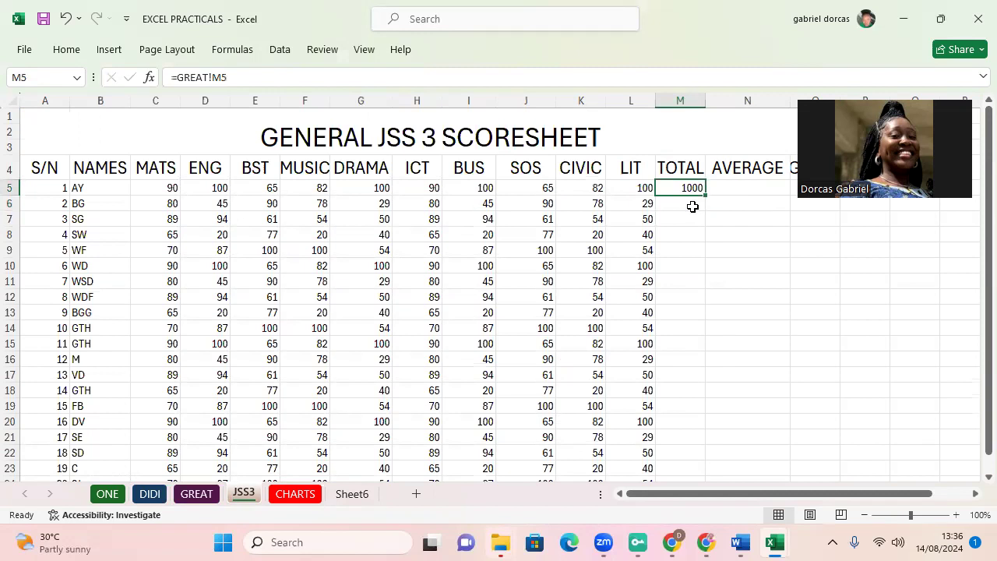
Step: Link cell M6 in the JSS3 TOTAL column to cell M6 of the GREAT sheet
{"action": "left_click", "coordinate": [692, 207]}
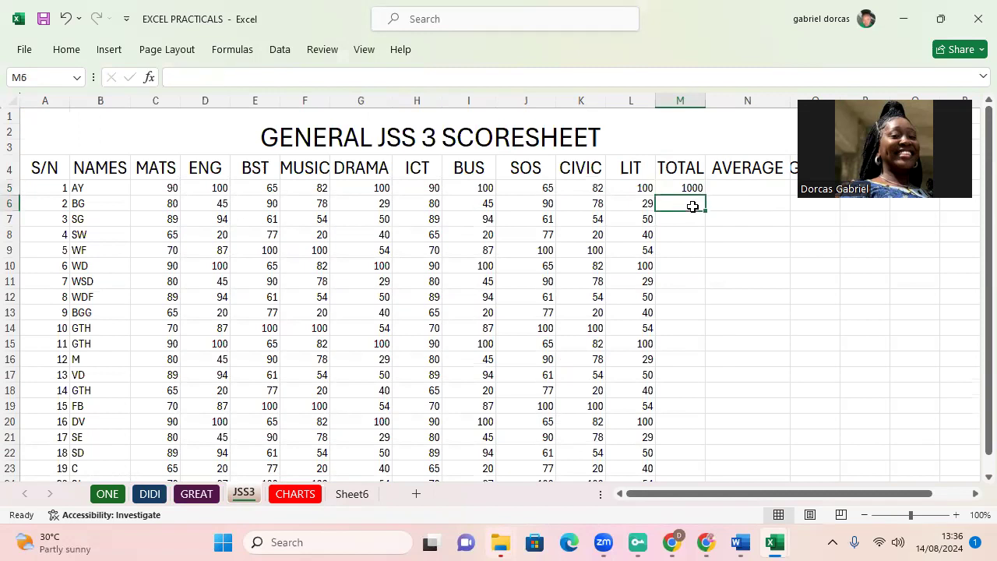
{"action": "type", "text": "="}
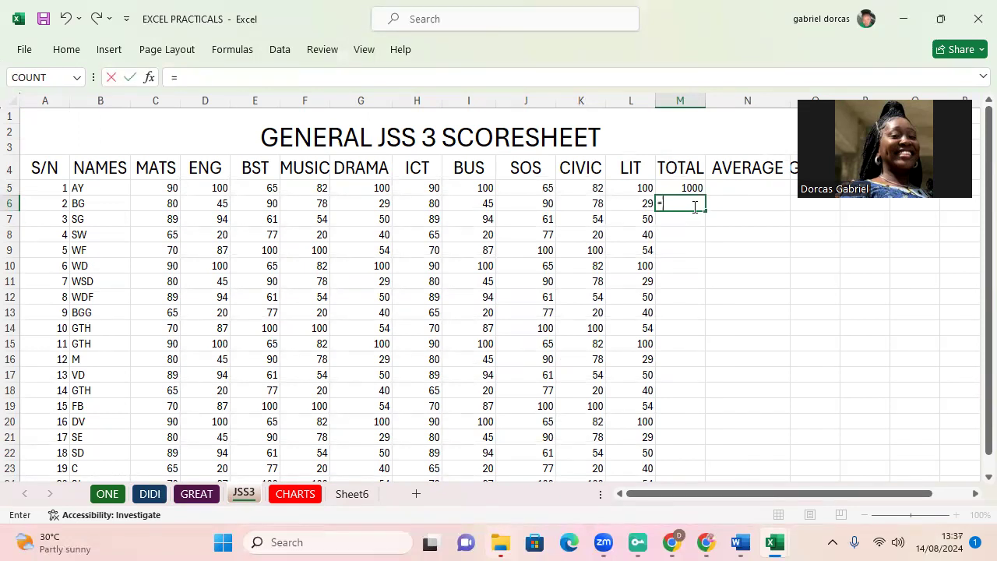
{"action": "left_click", "coordinate": [200, 500]}
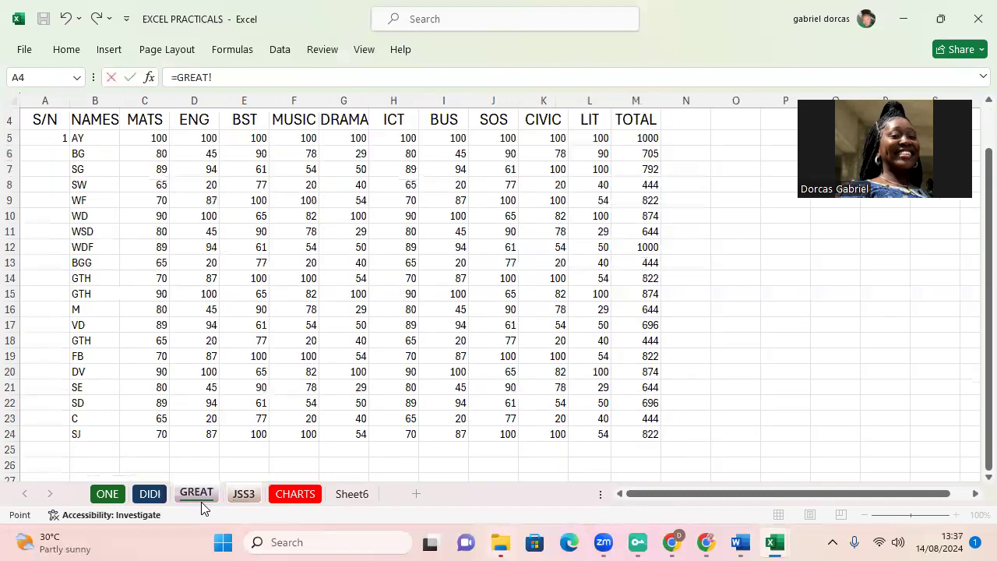
{"action": "left_click", "coordinate": [654, 155]}
{"action": "key", "text": "Return"}
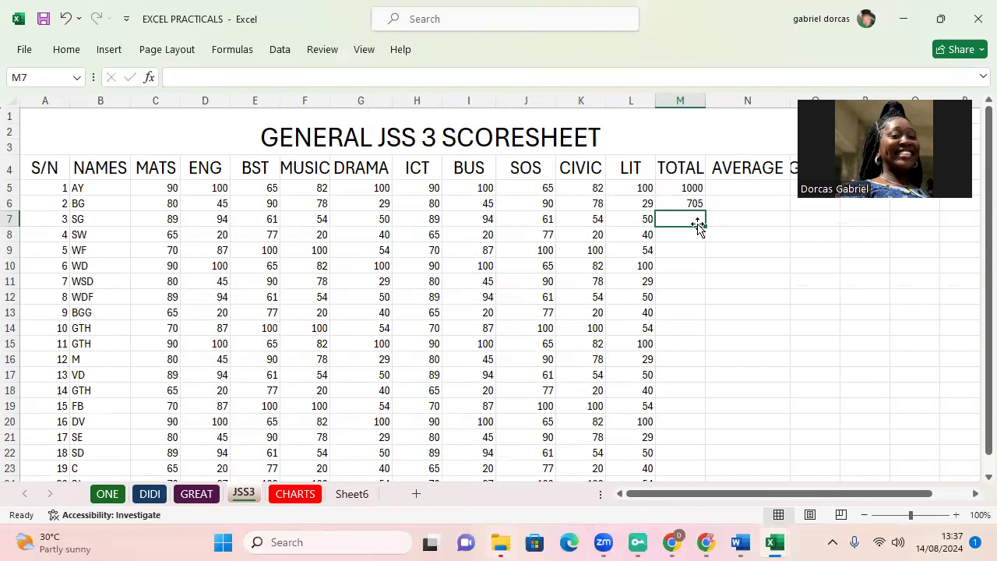
Step: Link cells M7 and M8 in the JSS3 TOTAL column to the matching cells M7 and M8 of the GREAT sheet
{"action": "type", "text": "="}
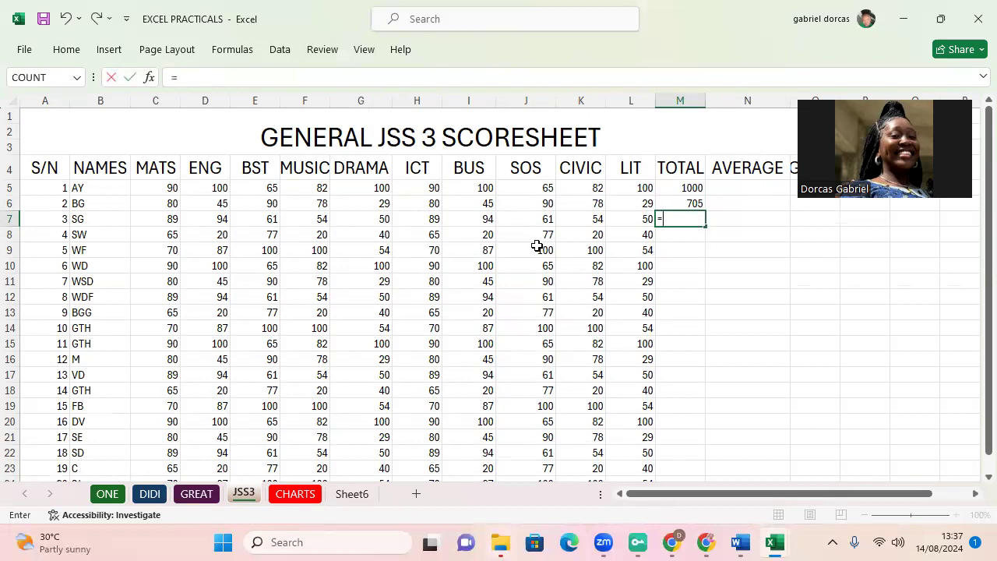
{"action": "left_click", "coordinate": [196, 495]}
{"action": "left_click", "coordinate": [650, 169]}
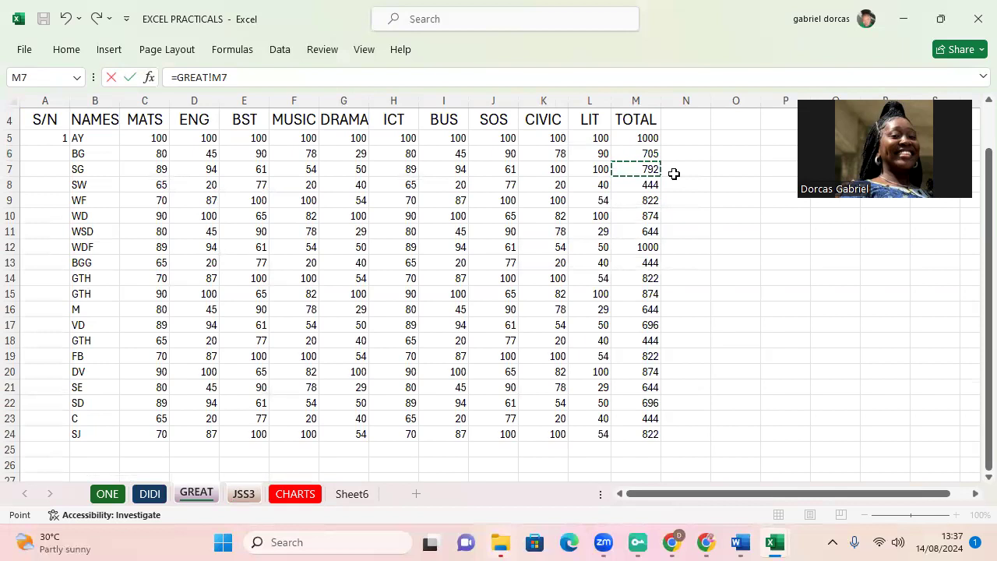
{"action": "key", "text": "Return"}
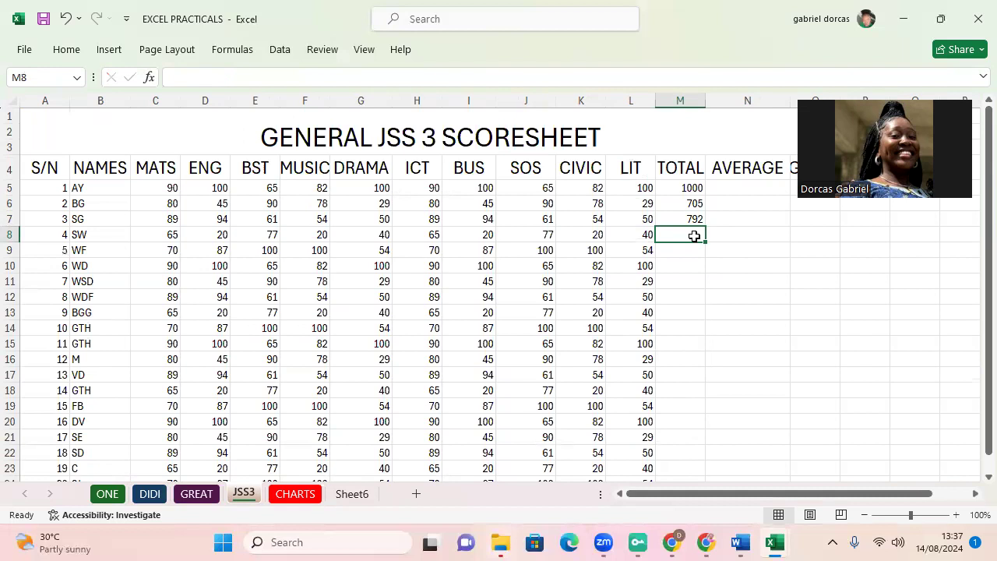
{"action": "type", "text": "="}
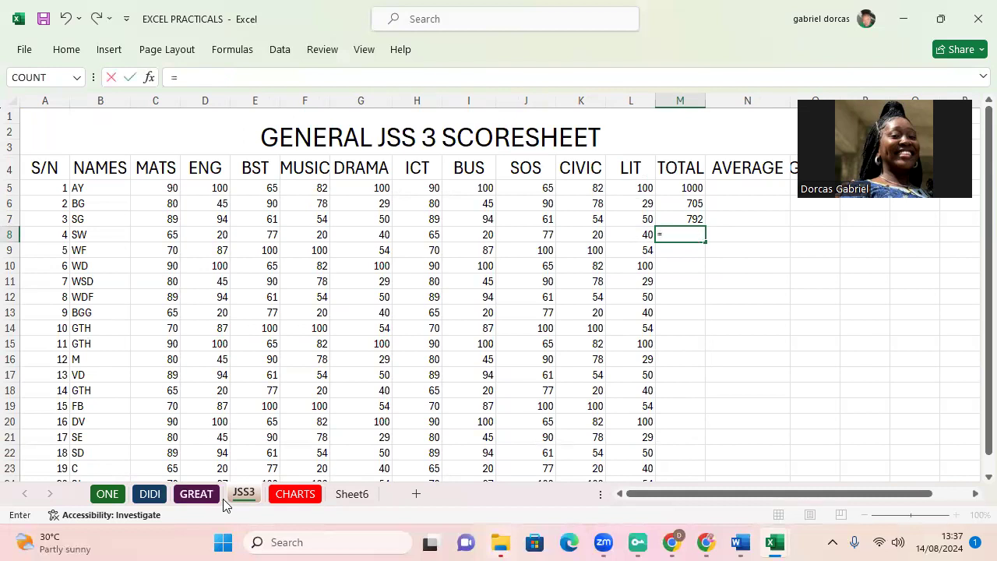
{"action": "left_click", "coordinate": [198, 494]}
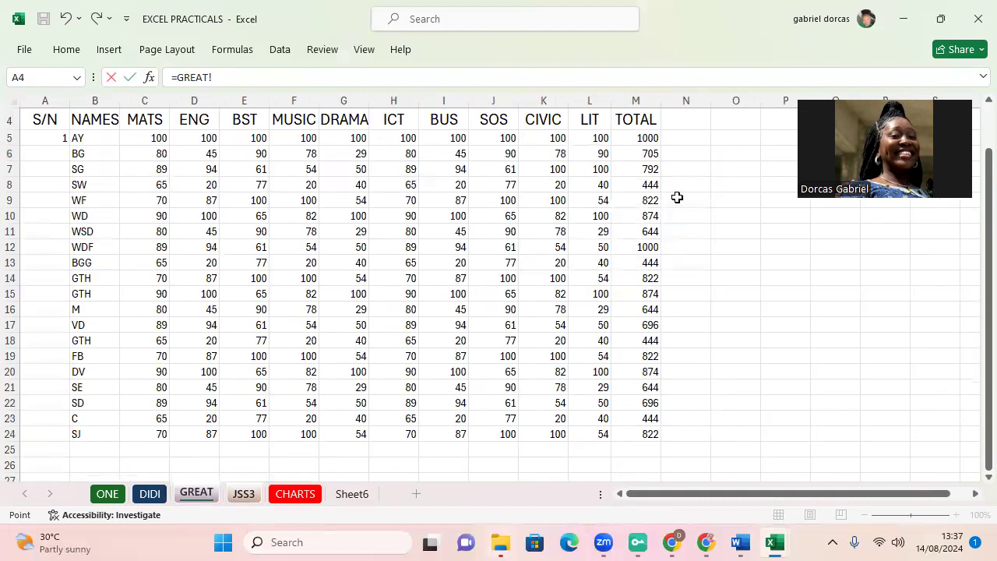
{"action": "left_click", "coordinate": [651, 187]}
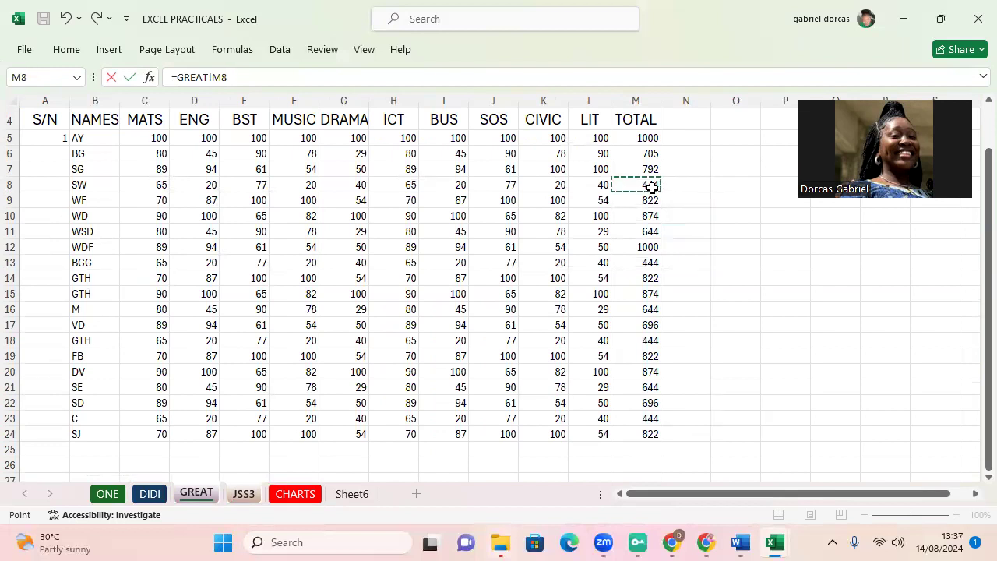
{"action": "key", "text": "Return"}
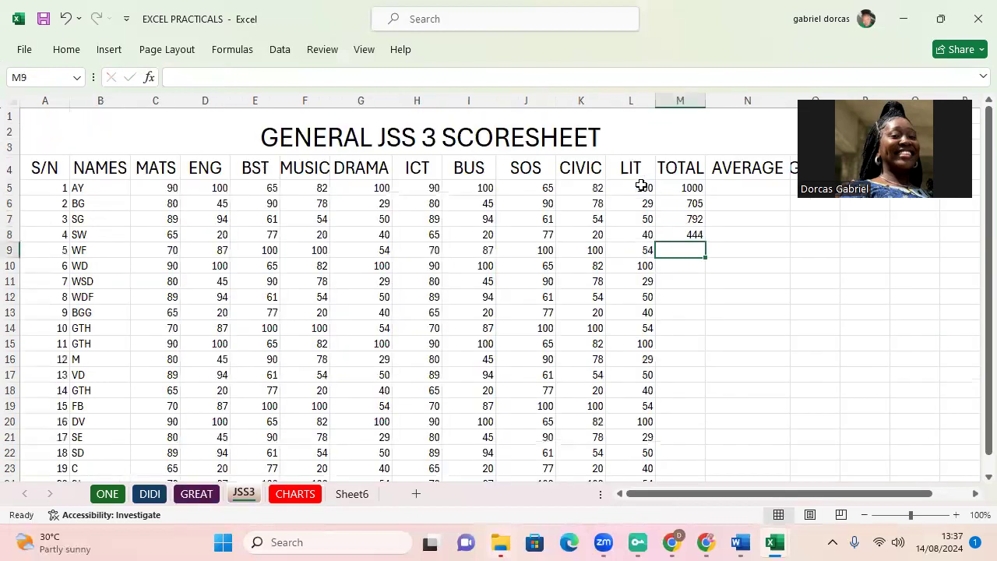
Step: Change the LIT score in cell L8 of the GREAT sheet to 100 and check the linked total on JSS3
{"action": "left_click", "coordinate": [204, 498]}
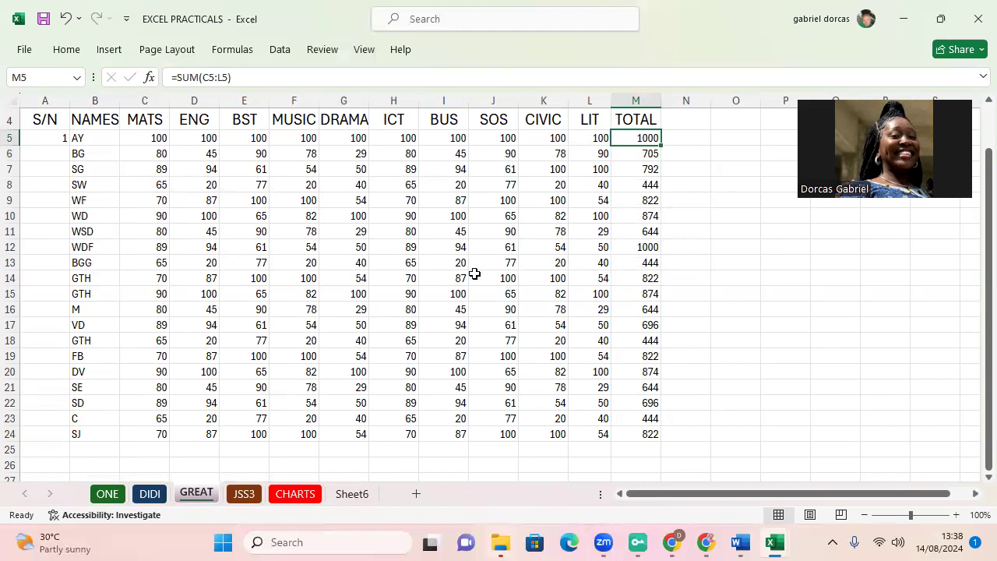
{"action": "left_click", "coordinate": [249, 492]}
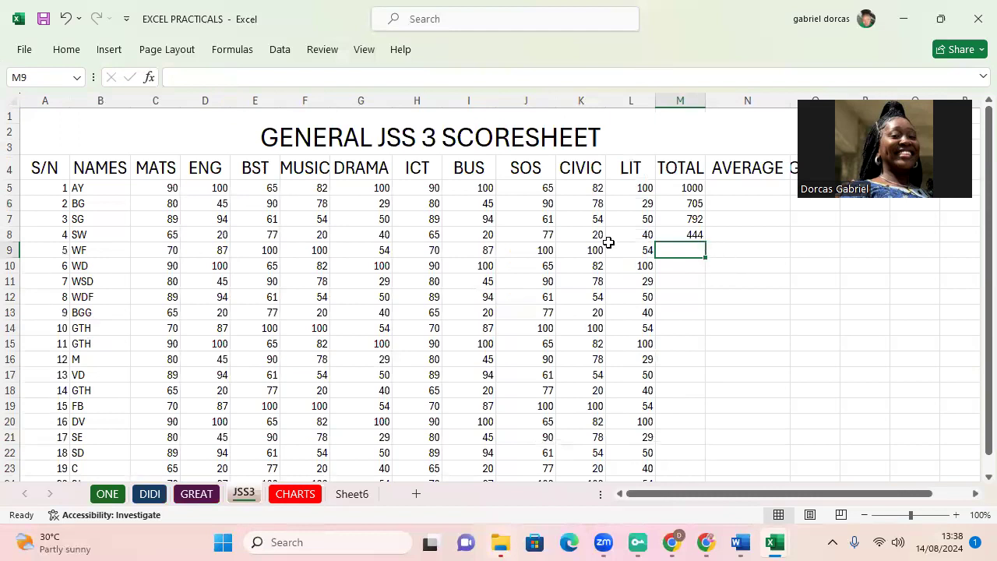
{"action": "left_click", "coordinate": [197, 497]}
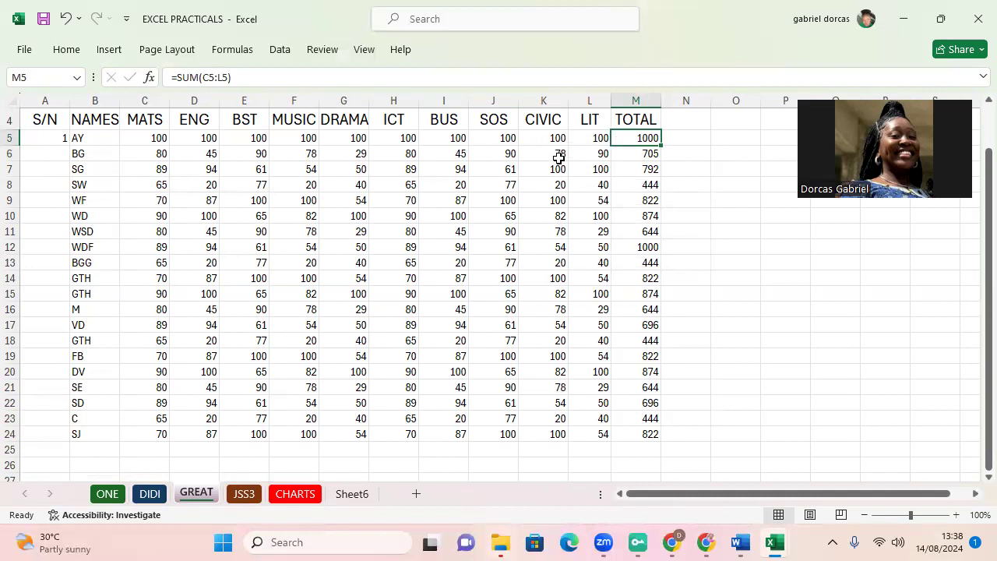
{"action": "left_click", "coordinate": [599, 191]}
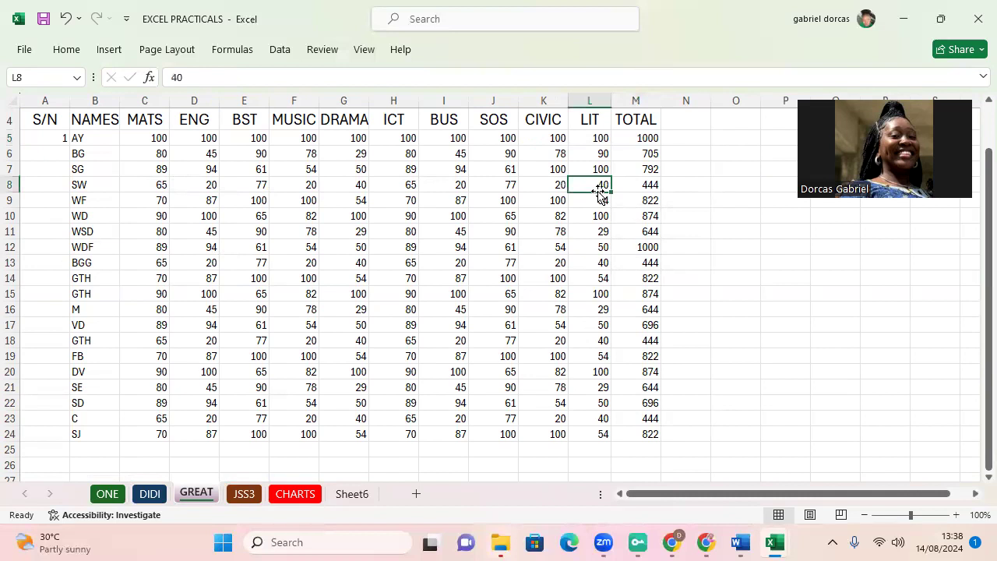
{"action": "type", "text": "100"}
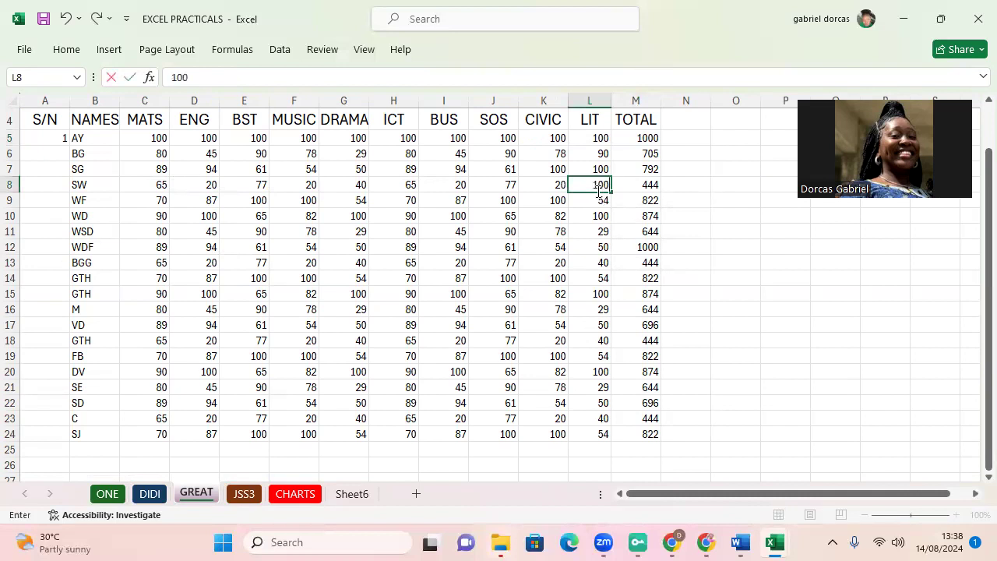
{"action": "key", "text": "Return"}
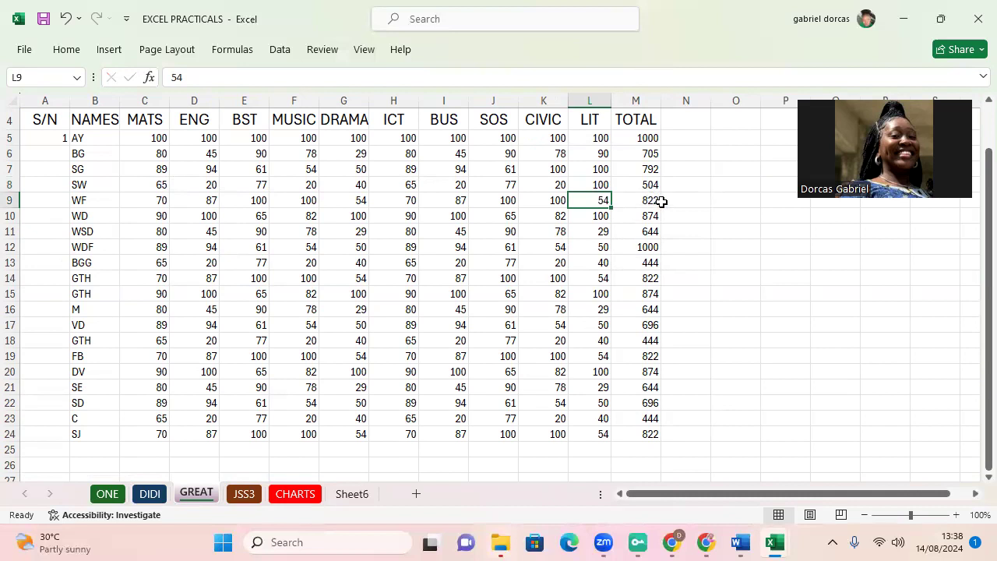
{"action": "left_click", "coordinate": [252, 496]}
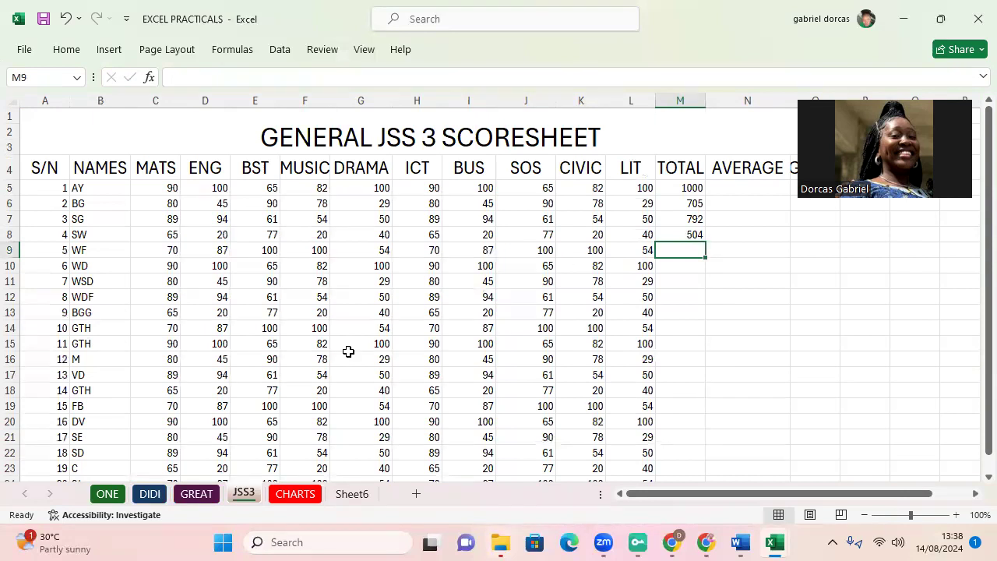
Step: Set the LIT score in L6 and the CIVIC score in K6 of the GREAT sheet to 100
{"action": "left_click", "coordinate": [197, 496]}
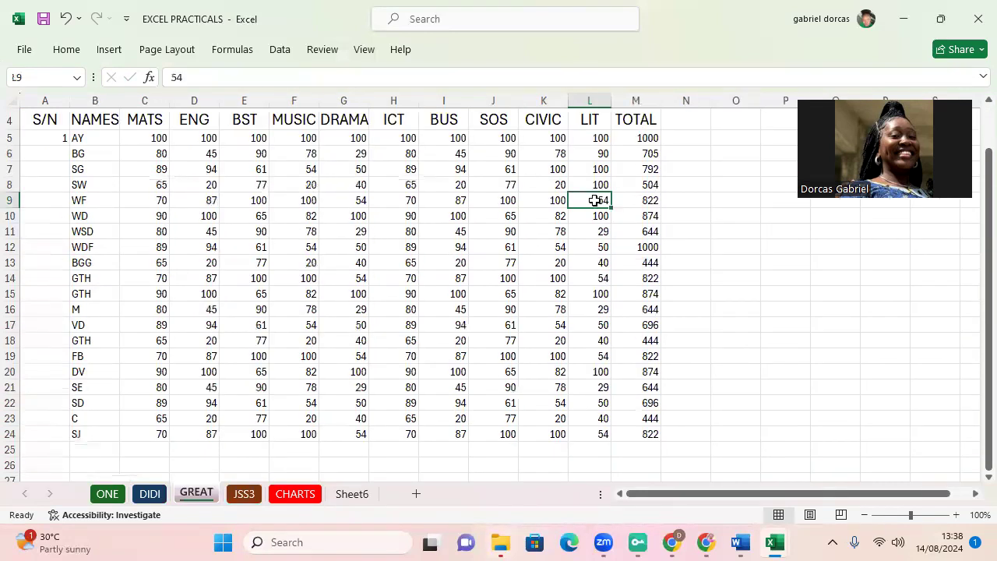
{"action": "left_click", "coordinate": [601, 153]}
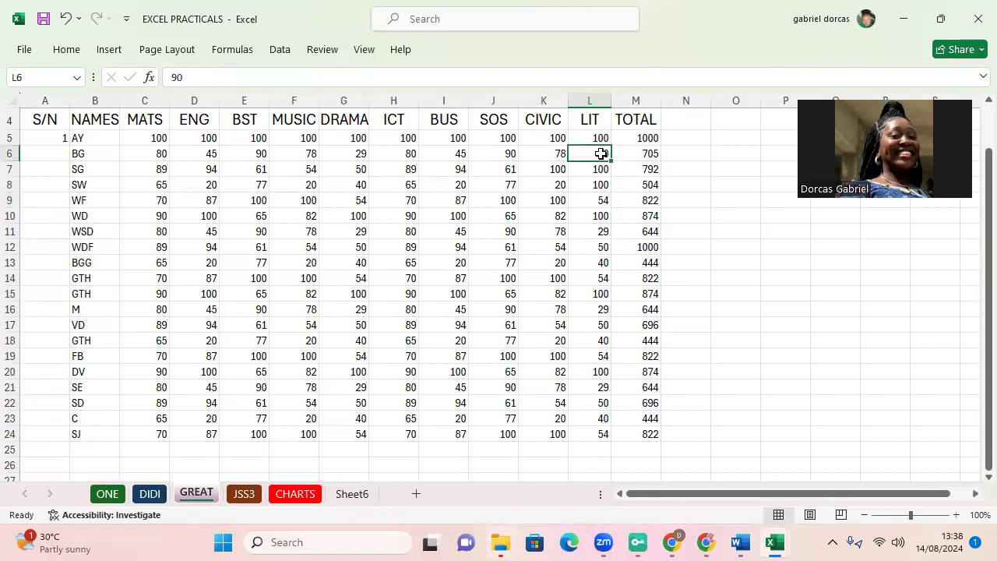
{"action": "type", "text": "100"}
{"action": "key", "text": "Return"}
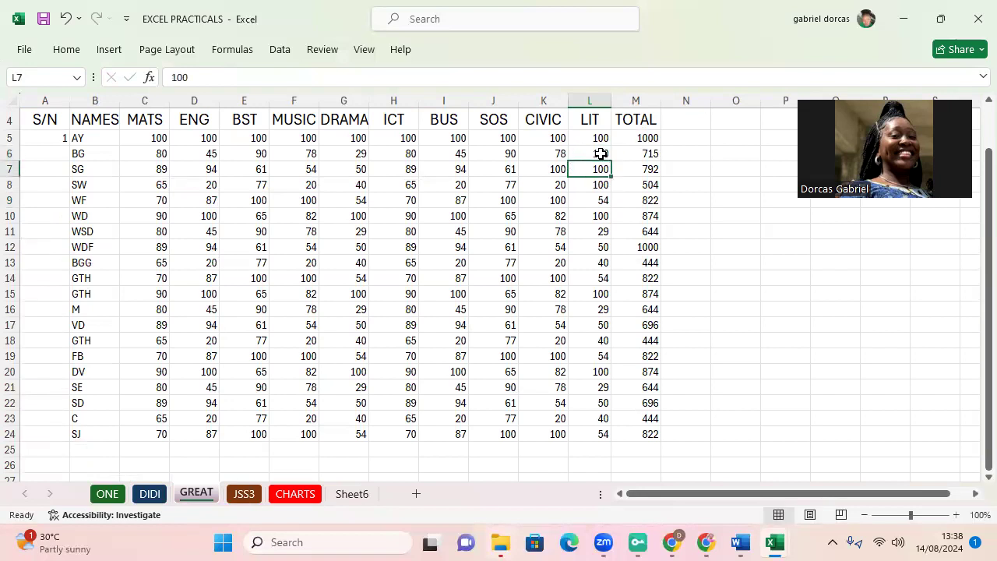
{"action": "left_click", "coordinate": [545, 155]}
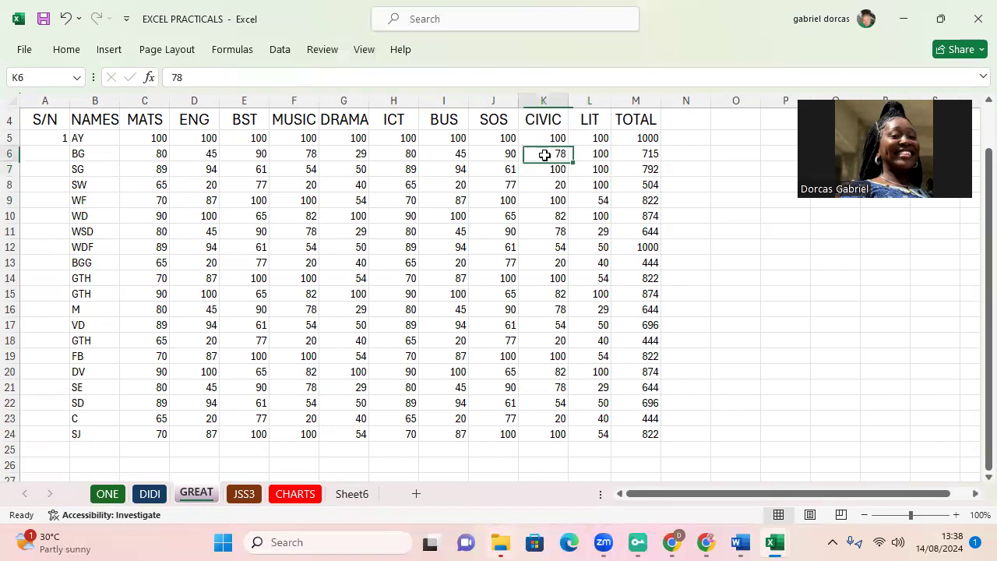
{"action": "type", "text": "100"}
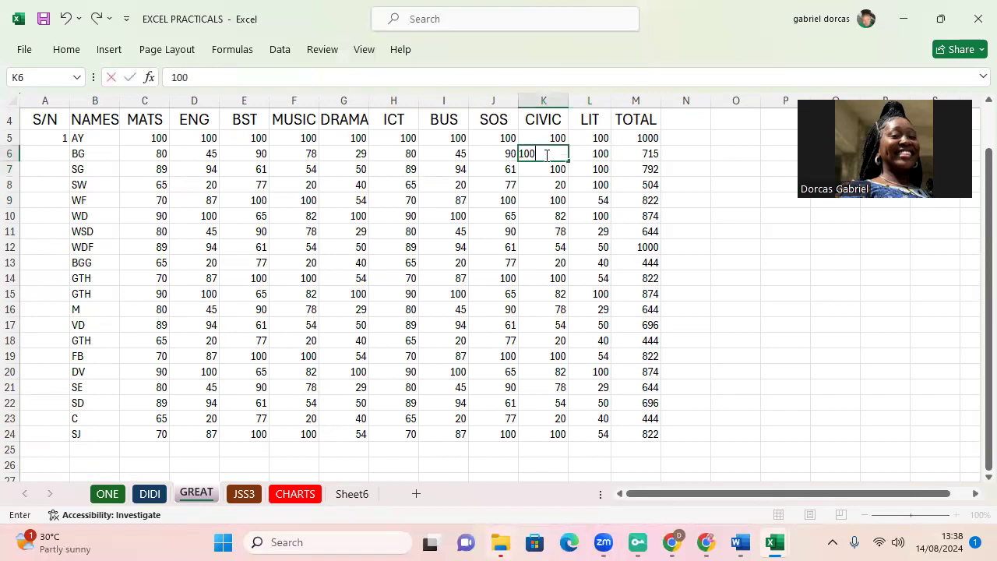
{"action": "key", "text": "Return"}
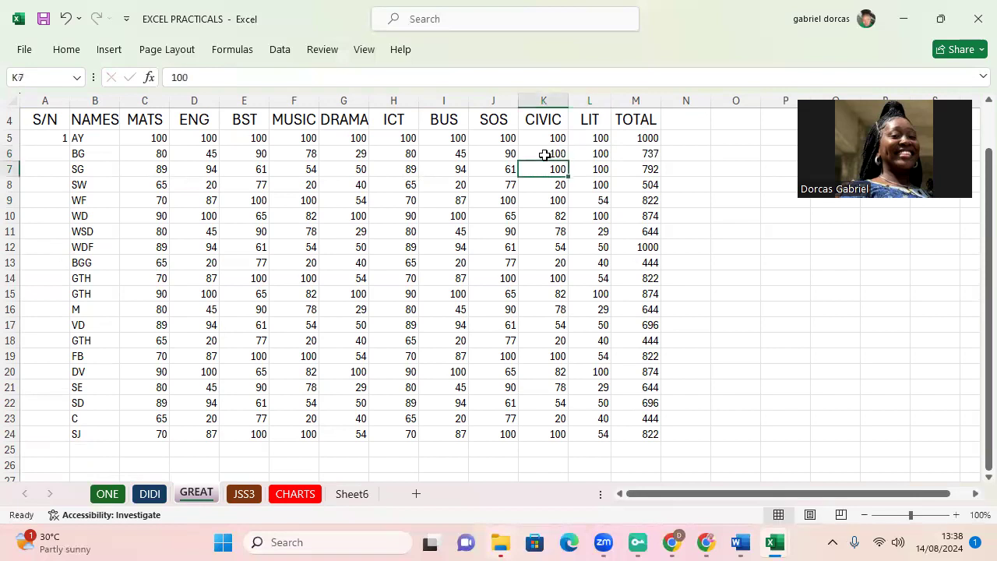
Step: Compare total M6 on the GREAT sheet with the linked cell M6 on the JSS3 sheet
{"action": "left_click", "coordinate": [657, 155]}
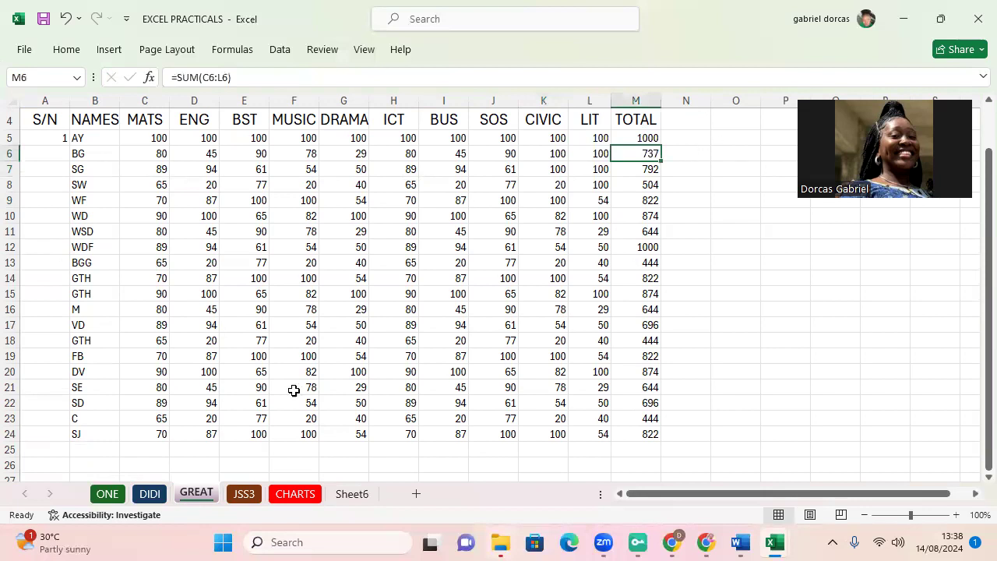
{"action": "left_click", "coordinate": [244, 494]}
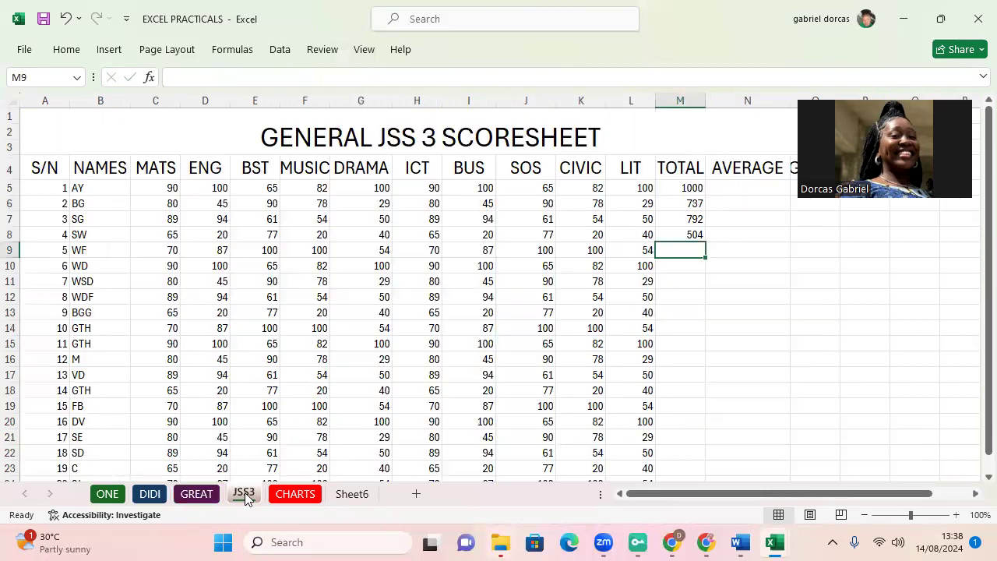
{"action": "left_click", "coordinate": [697, 203]}
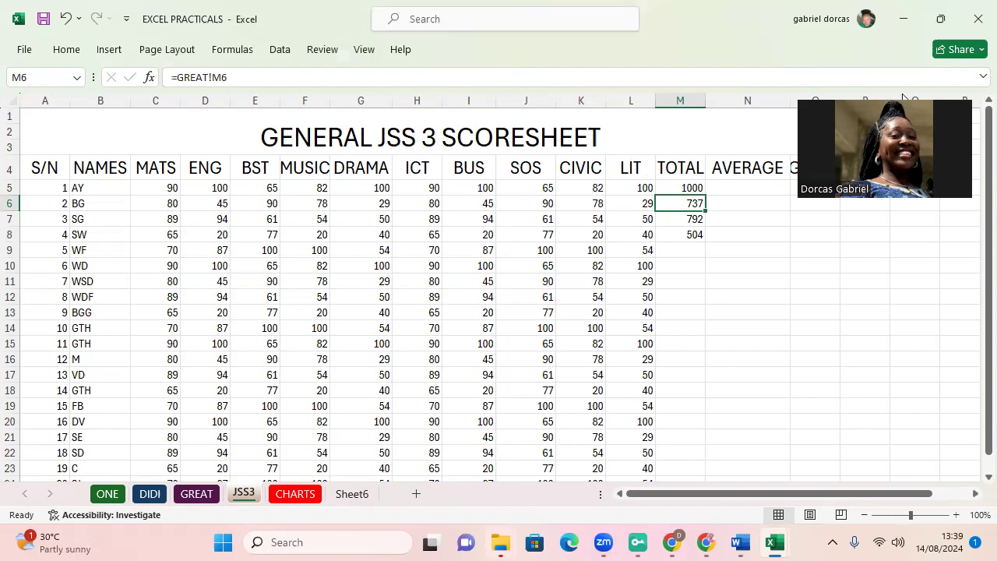
{"action": "left_click_drag", "start_coordinate": [904, 95], "coordinate": [917, 394]}
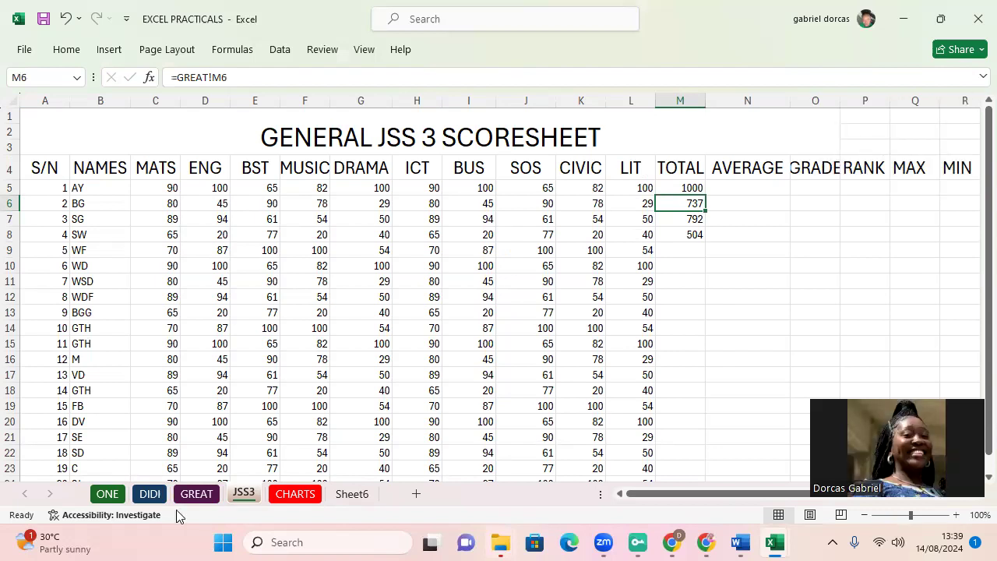
Step: Clear the products in B6:N17 of the multiplication table on the DIDI sheet
{"action": "left_click", "coordinate": [149, 496]}
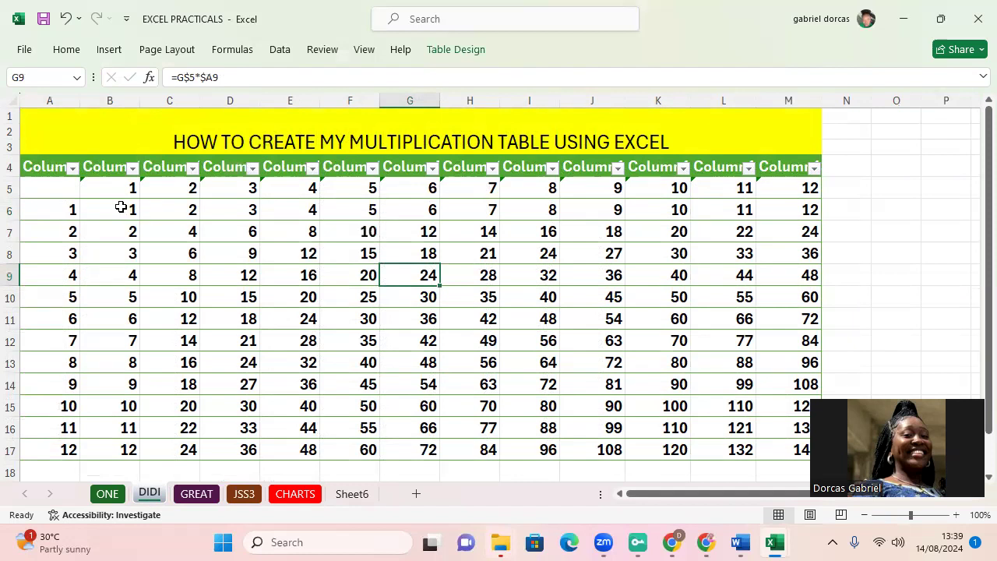
{"action": "left_click_drag", "start_coordinate": [121, 207], "coordinate": [846, 450]}
{"action": "key", "text": "Delete"}
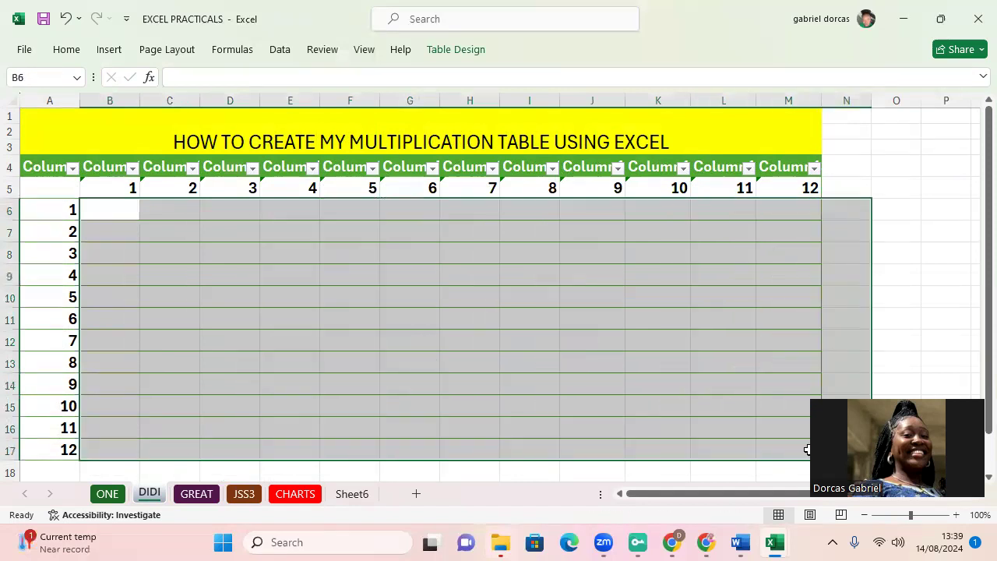
{"action": "left_click", "coordinate": [704, 465]}
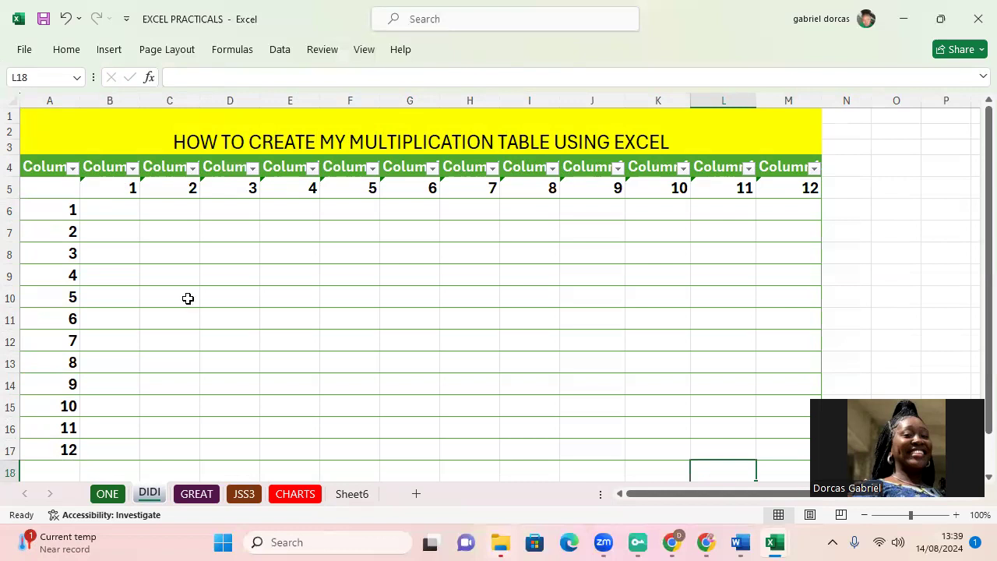
Step: Start a formula in cell B6 that multiplies header cell B5 by row label cell A6
{"action": "left_click", "coordinate": [126, 208]}
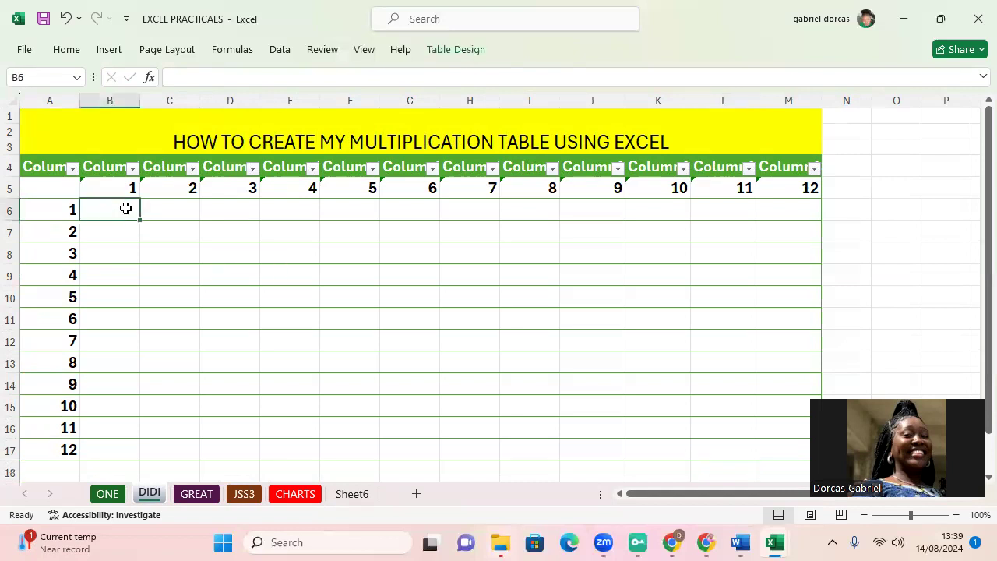
{"action": "type", "text": "="}
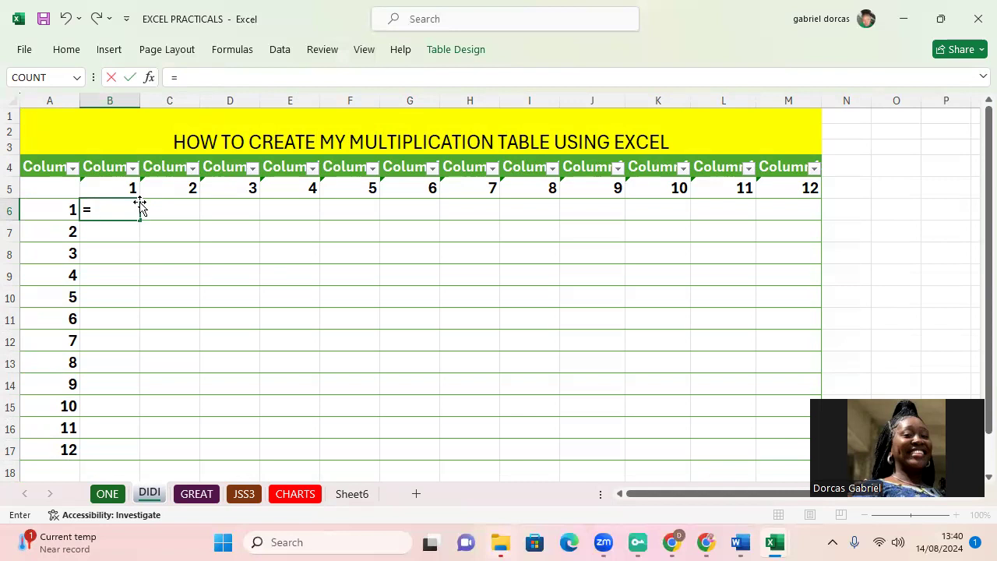
{"action": "left_click", "coordinate": [124, 185]}
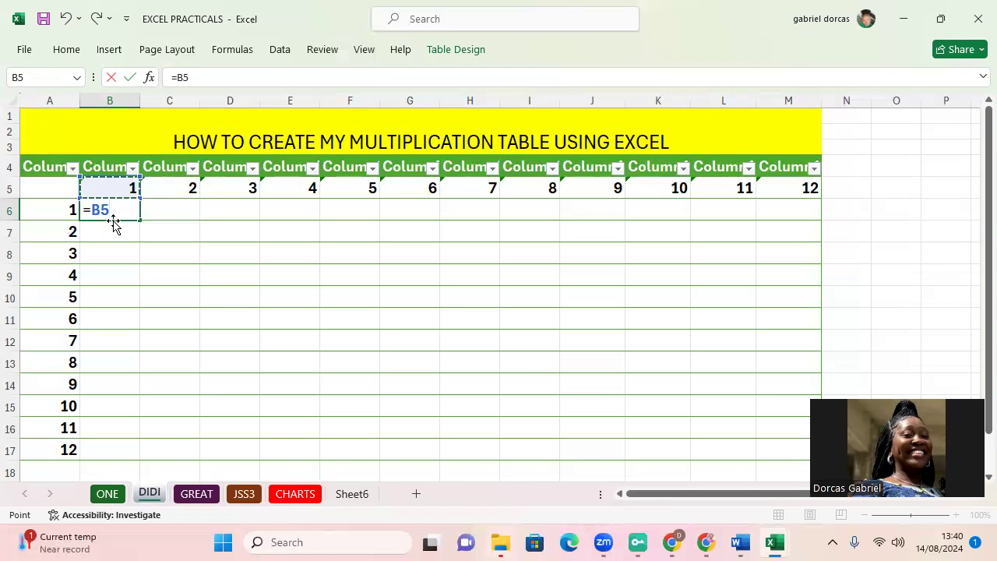
{"action": "type", "text": "*"}
{"action": "left_click", "coordinate": [54, 209]}
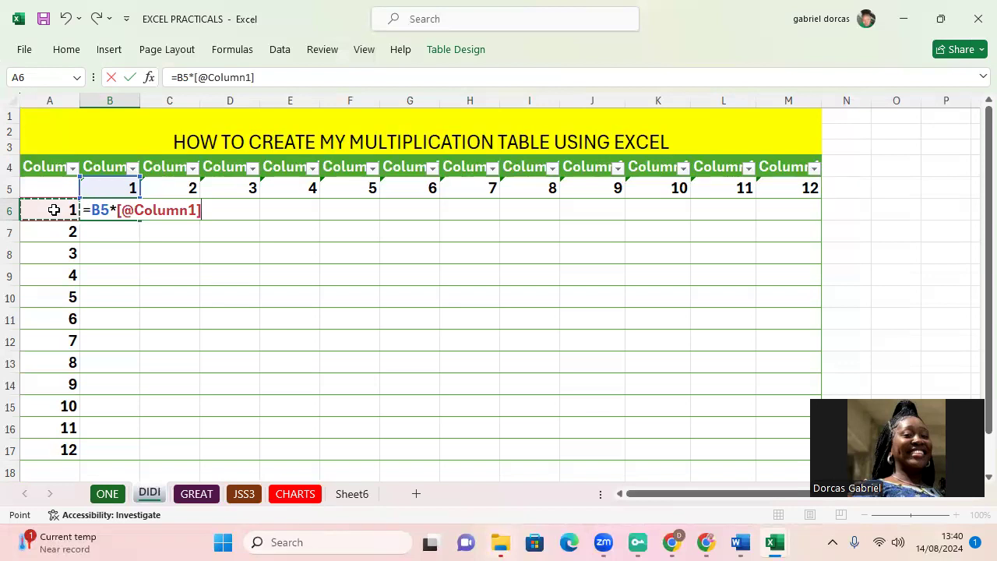
{"action": "key", "text": "BackSpace"}
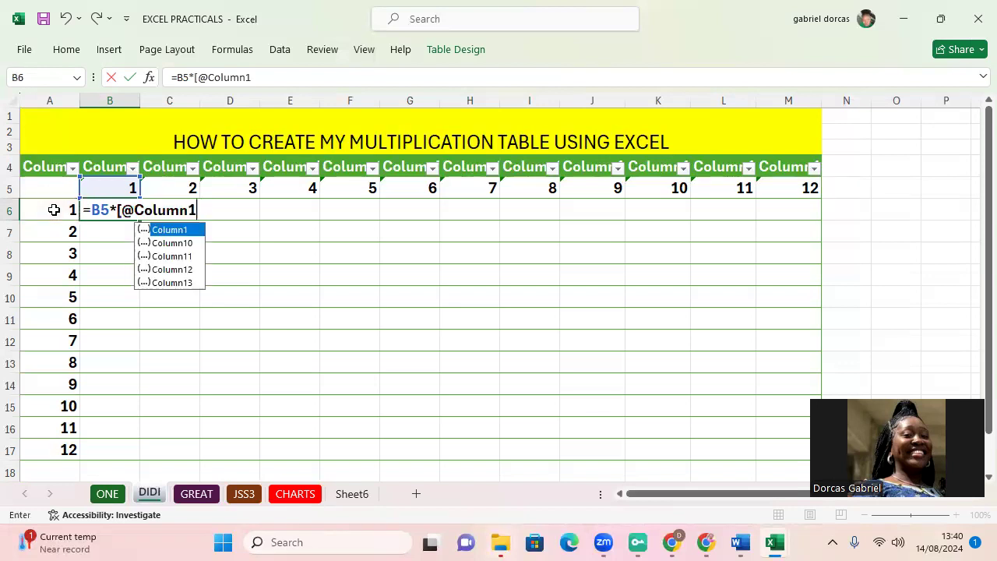
{"action": "key", "text": "BackSpace"}
{"action": "key", "text": "BackSpace"}
{"action": "key", "text": "BackSpace"}
{"action": "key", "text": "BackSpace"}
{"action": "key", "text": "BackSpace"}
{"action": "key", "text": "BackSpace"}
{"action": "key", "text": "BackSpace"}
{"action": "key", "text": "BackSpace"}
{"action": "key", "text": "BackSpace"}
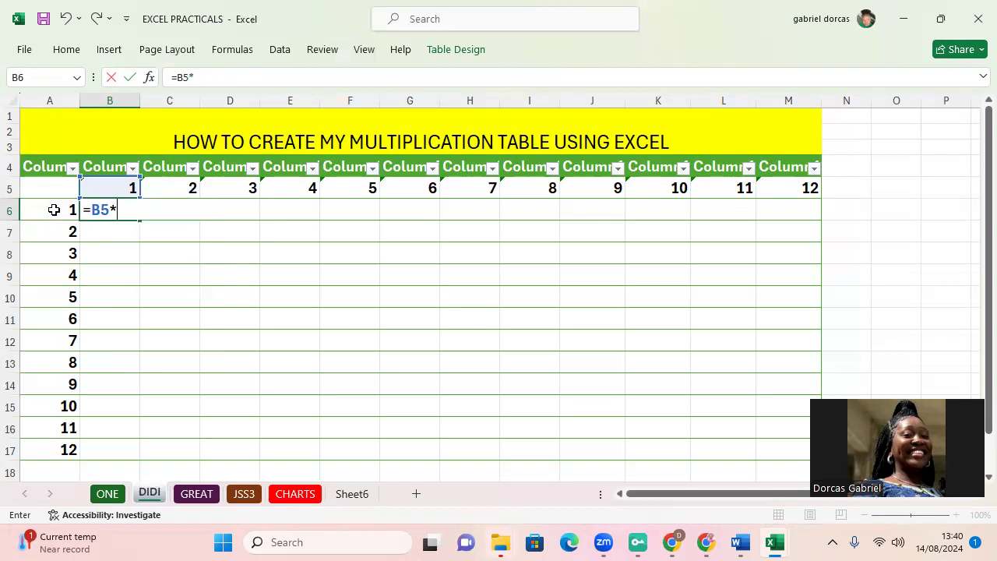
{"action": "type", "text": "A6"}
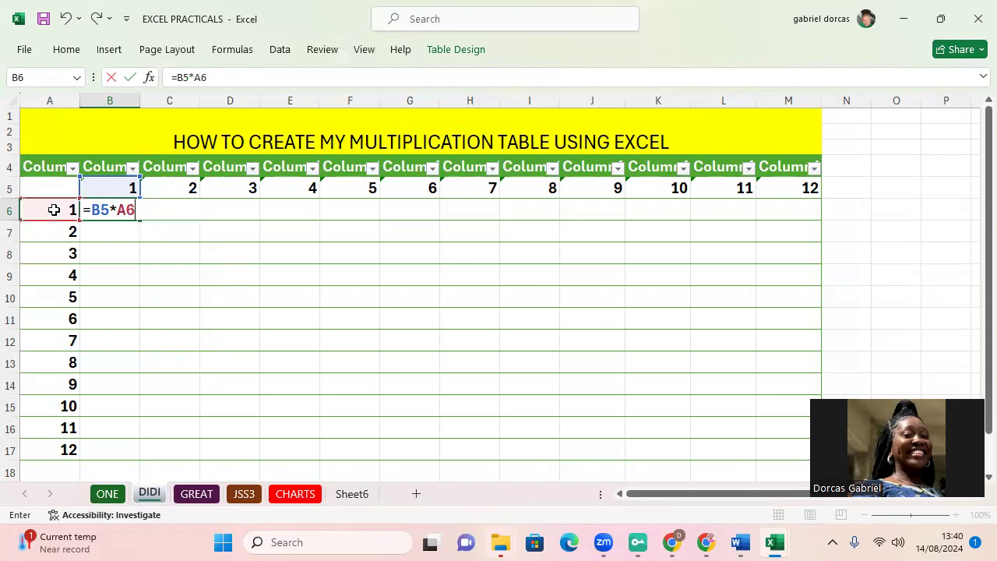
{"action": "type", "text": ")"}
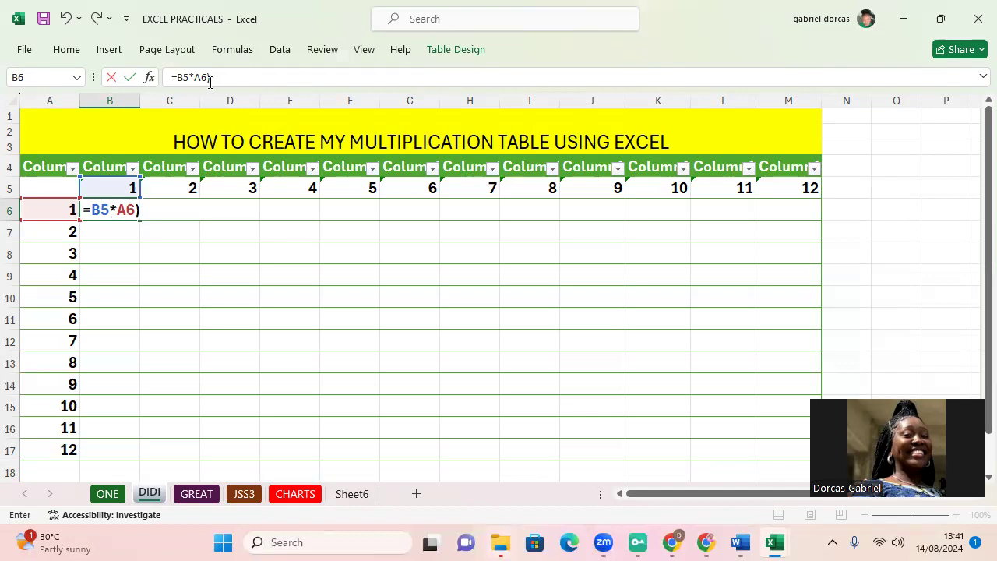
Step: Lock row 5 and column A in the B6 formula and accept the corrected version =B$5*$A6
{"action": "left_click", "coordinate": [184, 77]}
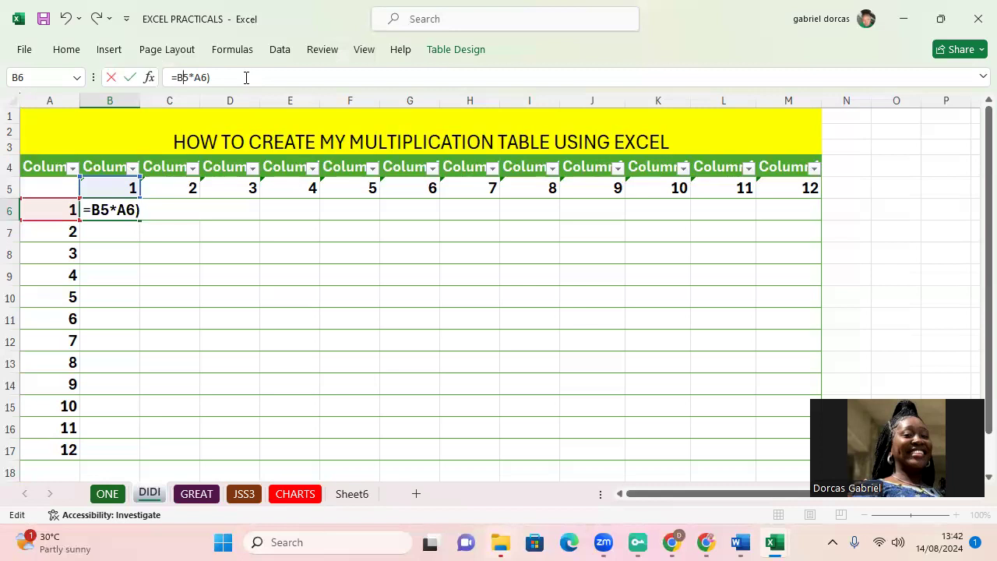
{"action": "type", "text": "$"}
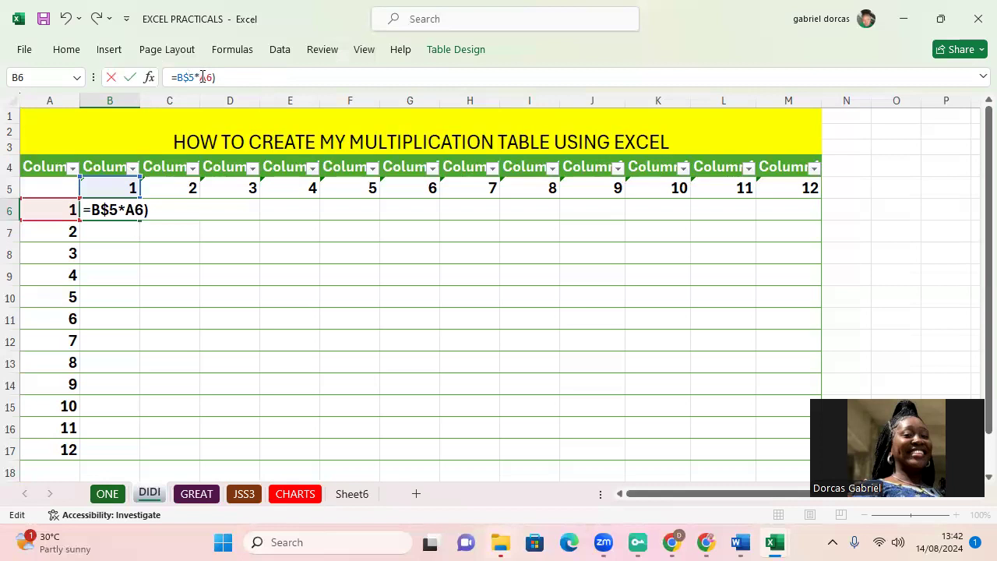
{"action": "type", "text": "$"}
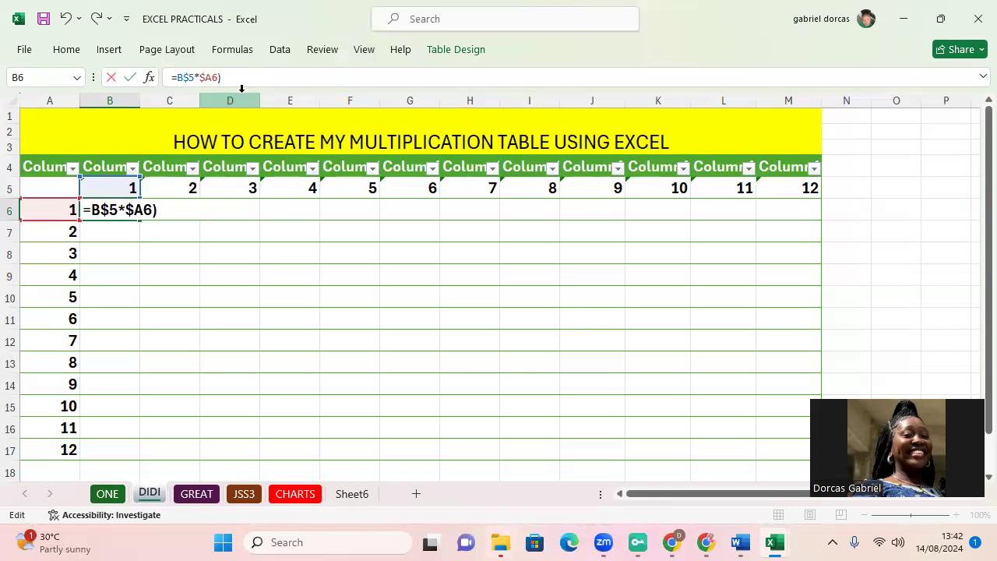
{"action": "key", "text": "Return"}
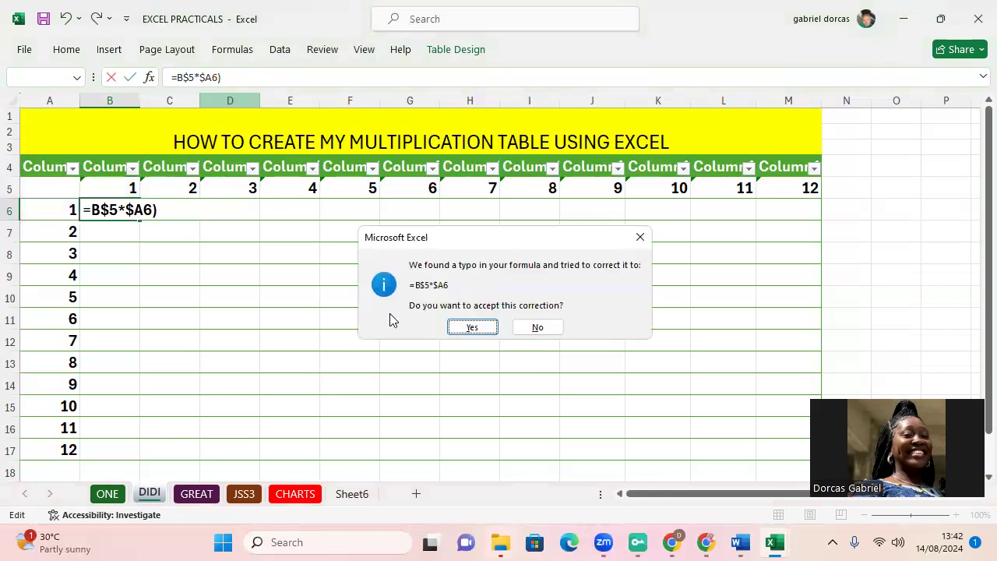
{"action": "left_click", "coordinate": [471, 327]}
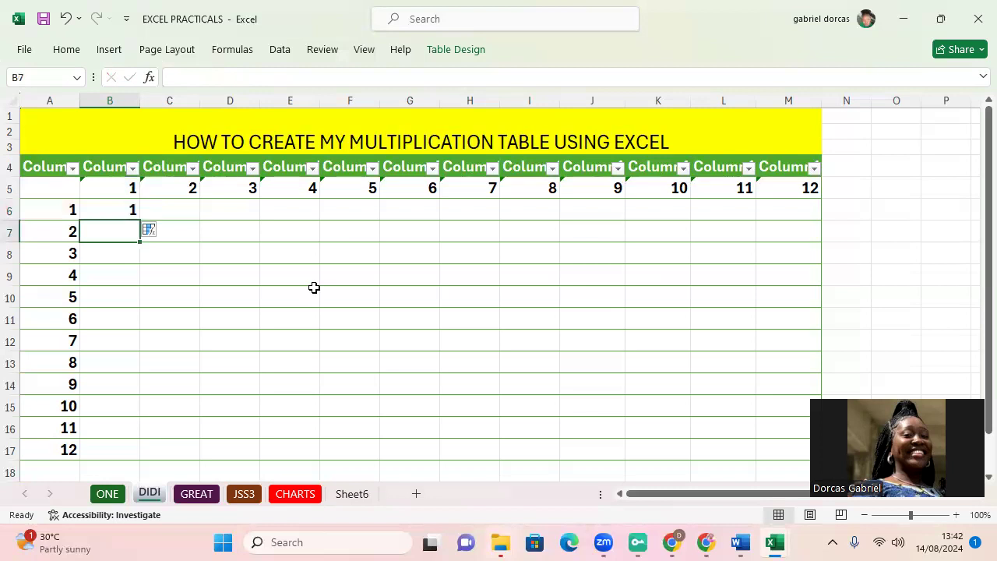
Step: Fill the B6 formula across row 6 to M6 and down column B to B17
{"action": "left_click", "coordinate": [105, 208]}
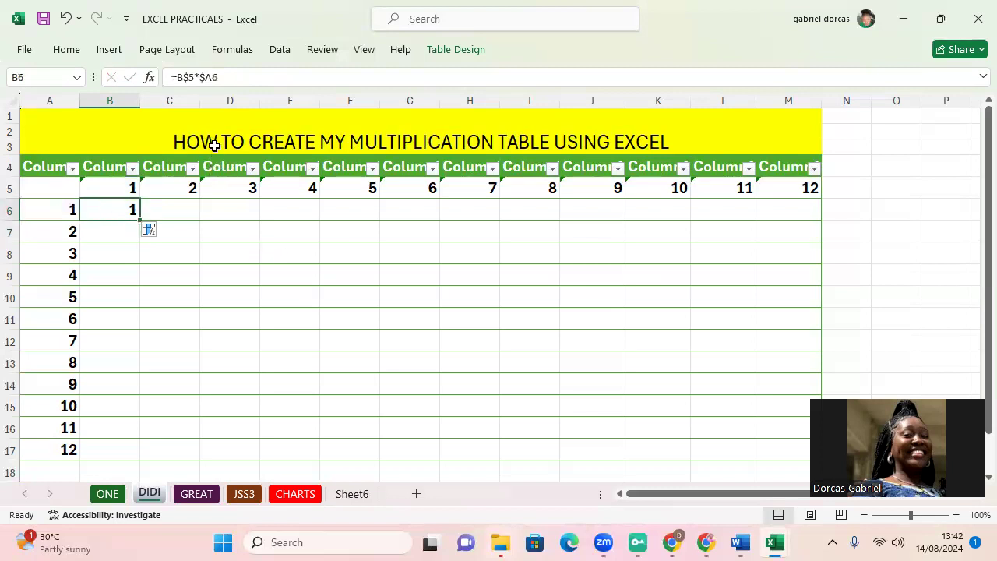
{"action": "left_click_drag", "start_coordinate": [139, 220], "coordinate": [830, 198]}
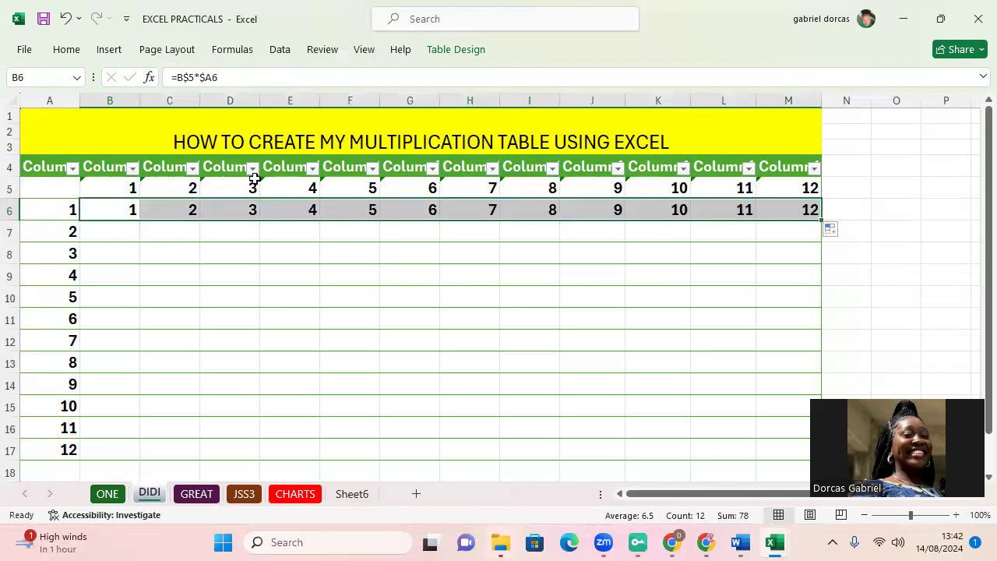
{"action": "left_click", "coordinate": [125, 212]}
{"action": "left_click_drag", "start_coordinate": [138, 221], "coordinate": [102, 452]}
Step: Fill the formulas in C6, D6 and E6 down their columns to row 17
{"action": "left_click", "coordinate": [184, 209]}
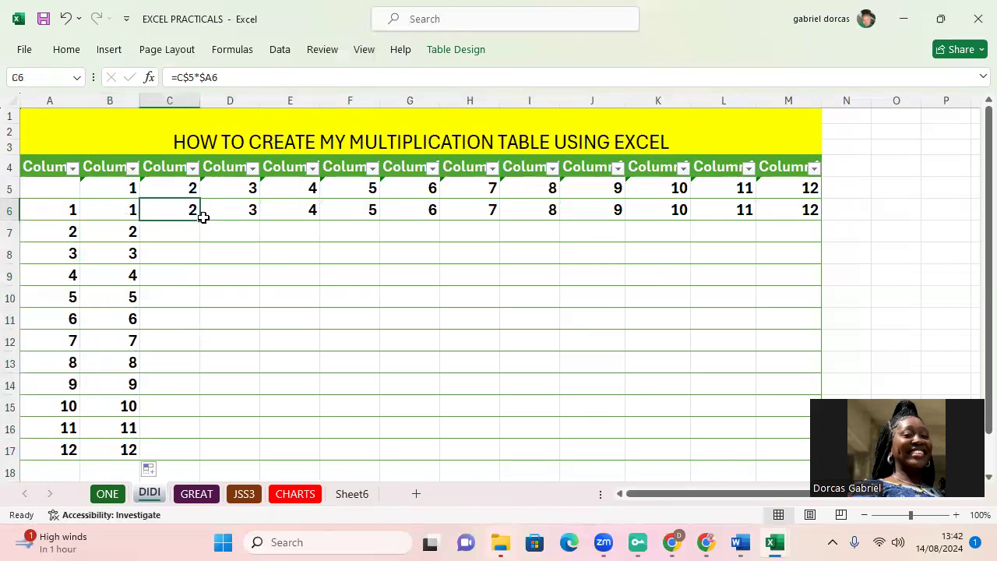
{"action": "left_click_drag", "start_coordinate": [199, 221], "coordinate": [178, 452]}
{"action": "left_click", "coordinate": [251, 214]}
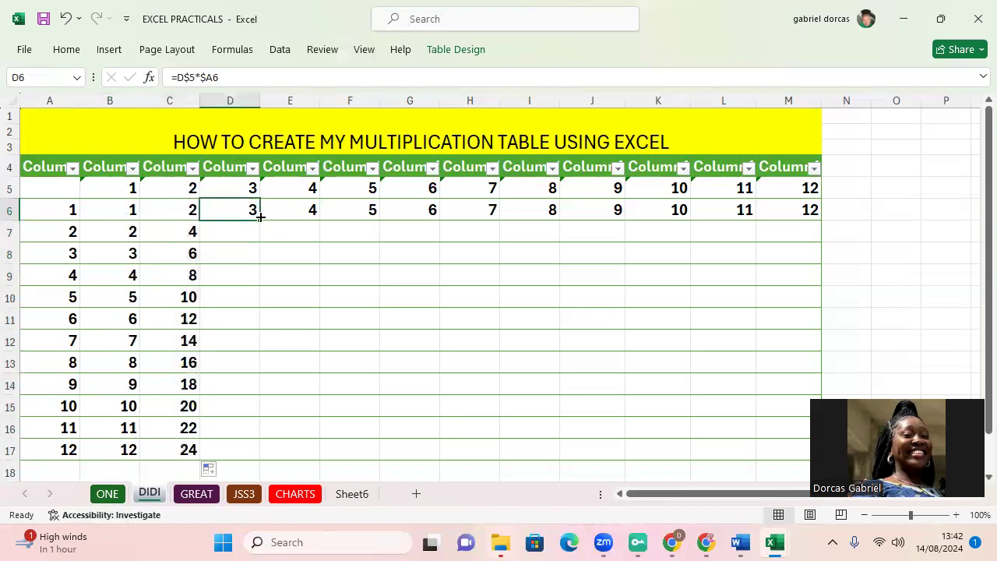
{"action": "left_click_drag", "start_coordinate": [261, 220], "coordinate": [238, 460]}
{"action": "left_click", "coordinate": [303, 212]}
{"action": "left_click_drag", "start_coordinate": [320, 221], "coordinate": [316, 459]}
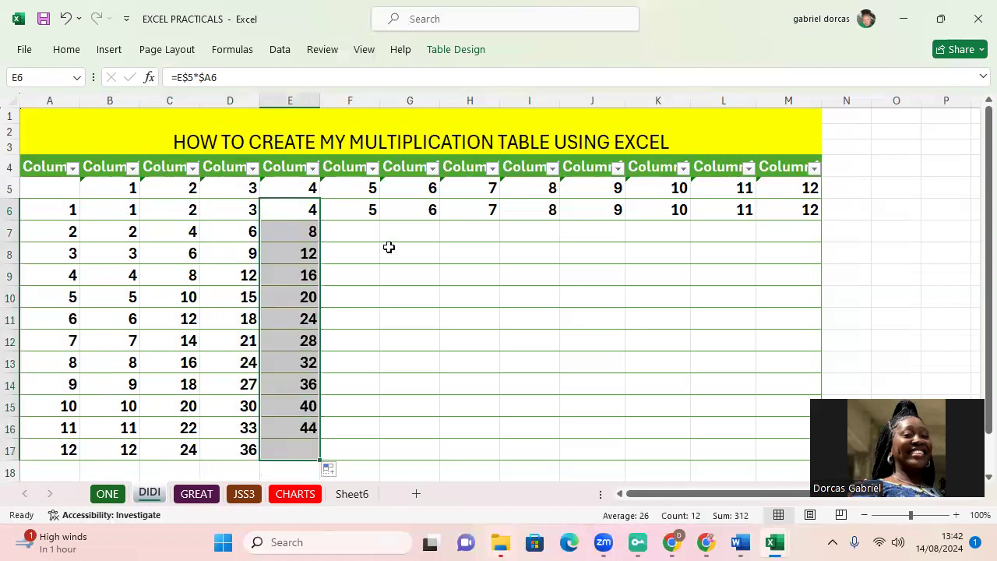
Step: Fill the formulas in F6, G6 and H6 down their columns to row 17
{"action": "left_click", "coordinate": [361, 212]}
{"action": "left_click_drag", "start_coordinate": [380, 220], "coordinate": [381, 457]}
{"action": "left_click", "coordinate": [434, 212]}
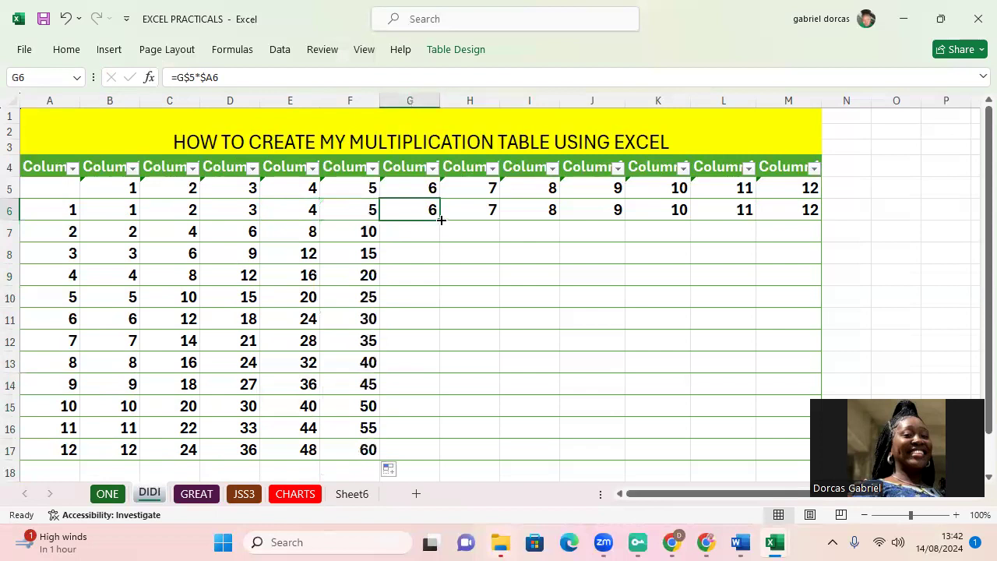
{"action": "left_click_drag", "start_coordinate": [441, 221], "coordinate": [450, 463]}
{"action": "left_click", "coordinate": [487, 207]}
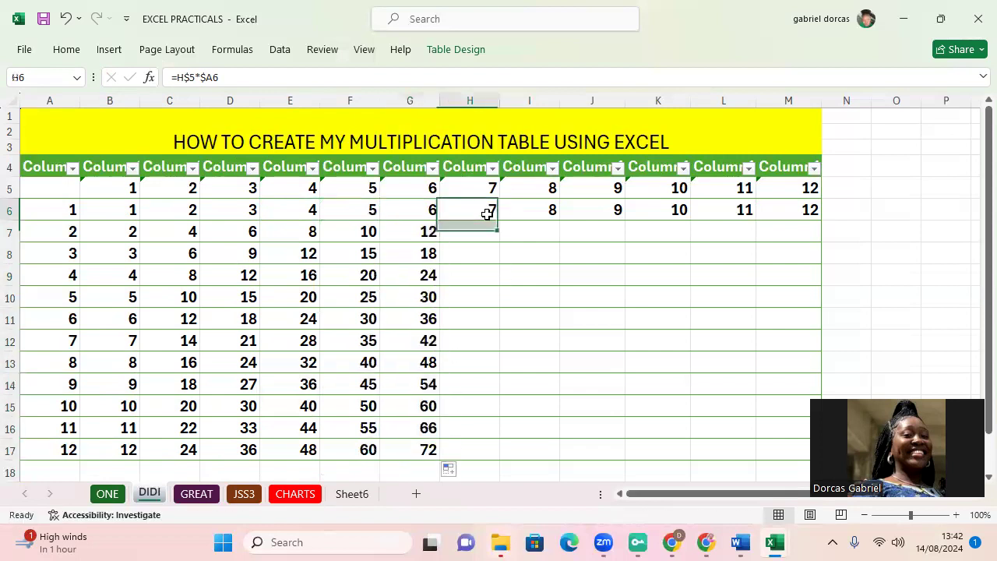
{"action": "left_click_drag", "start_coordinate": [500, 221], "coordinate": [475, 454]}
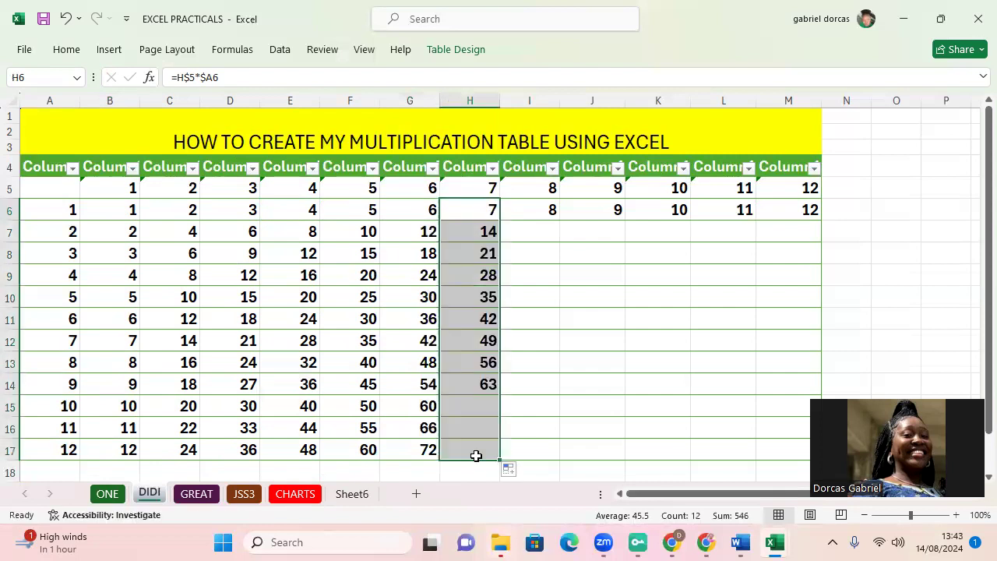
Step: Fill the formulas in I6, J6 and K6 down their columns to row 17
{"action": "left_click", "coordinate": [557, 216]}
{"action": "left_click_drag", "start_coordinate": [560, 223], "coordinate": [541, 461]}
{"action": "left_click", "coordinate": [618, 211]}
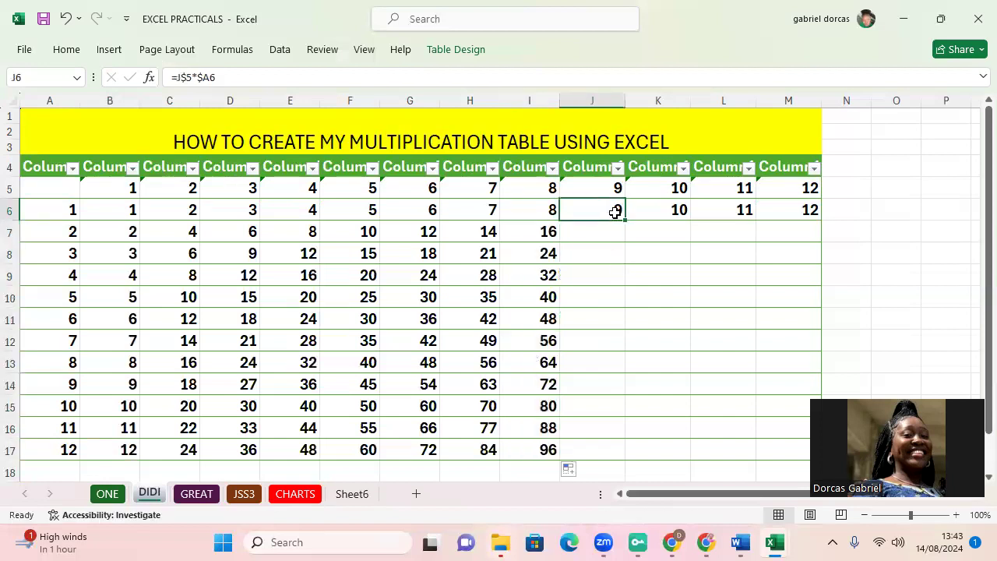
{"action": "left_click_drag", "start_coordinate": [625, 222], "coordinate": [590, 459]}
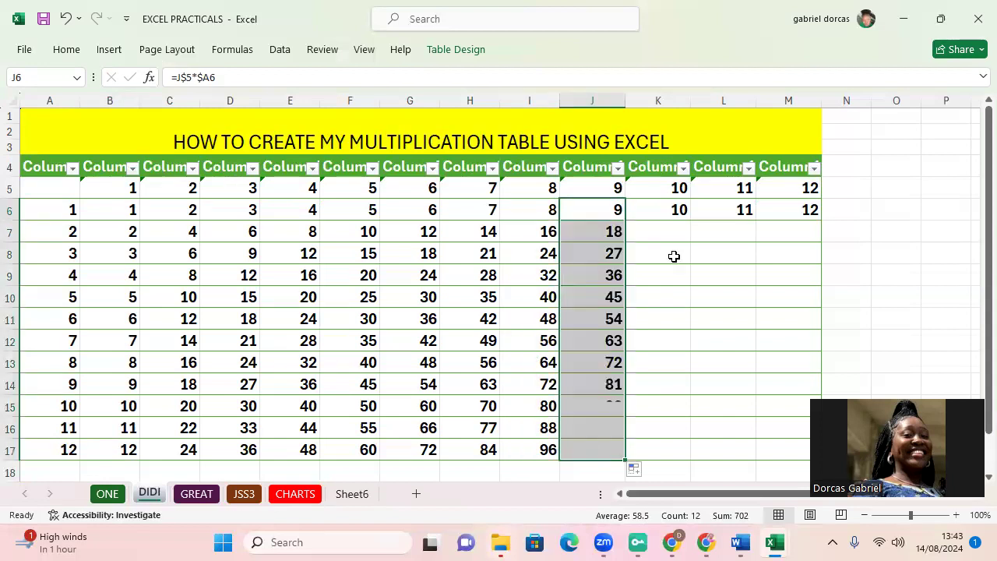
{"action": "left_click", "coordinate": [680, 212]}
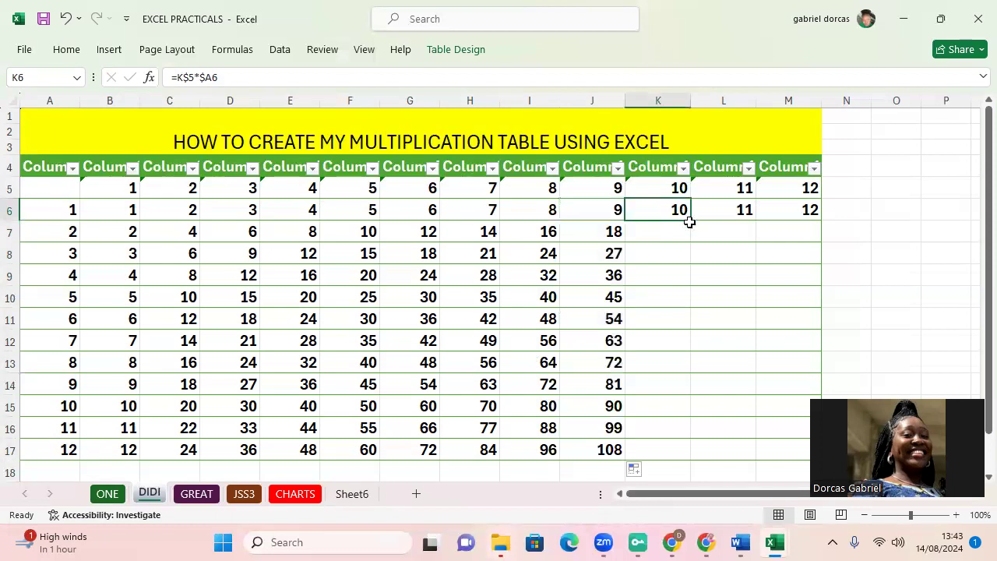
{"action": "key", "text": "Return"}
{"action": "left_click", "coordinate": [687, 212]}
{"action": "left_click_drag", "start_coordinate": [691, 221], "coordinate": [667, 455]}
Step: Fill the formulas in L6 and M6 down their columns to row 17
{"action": "left_click", "coordinate": [749, 212]}
{"action": "left_click_drag", "start_coordinate": [755, 222], "coordinate": [740, 450]}
{"action": "left_click", "coordinate": [797, 218]}
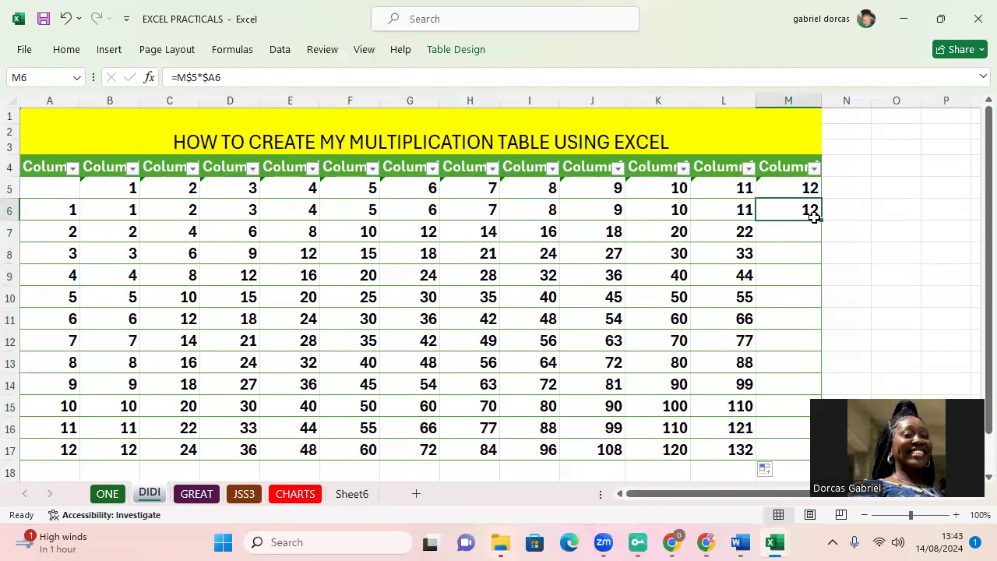
{"action": "left_click_drag", "start_coordinate": [820, 219], "coordinate": [787, 455]}
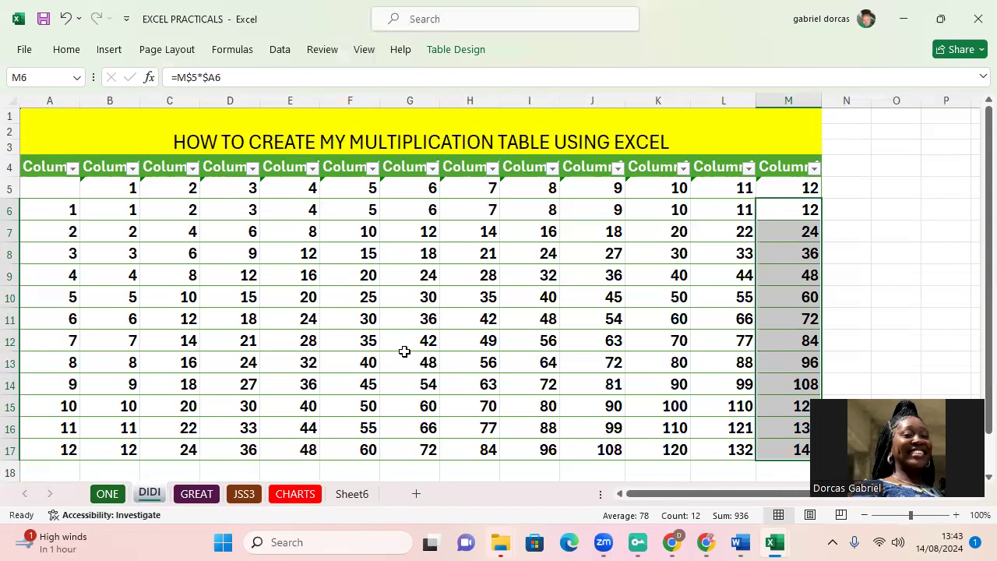
Step: Review the mixed-reference formula in cell B6 of the multiplication table
{"action": "left_click", "coordinate": [121, 218]}
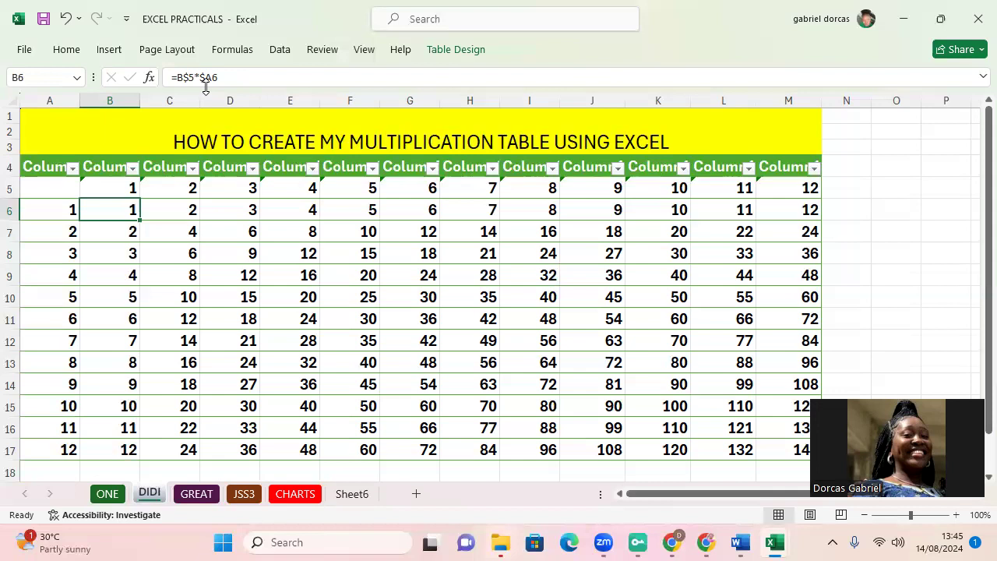
{"action": "left_click", "coordinate": [815, 118]}
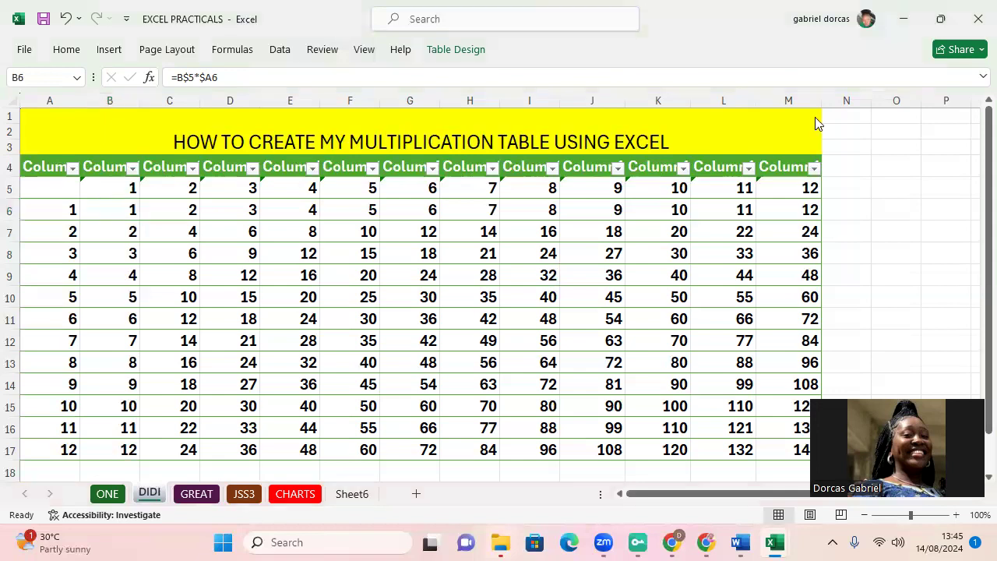